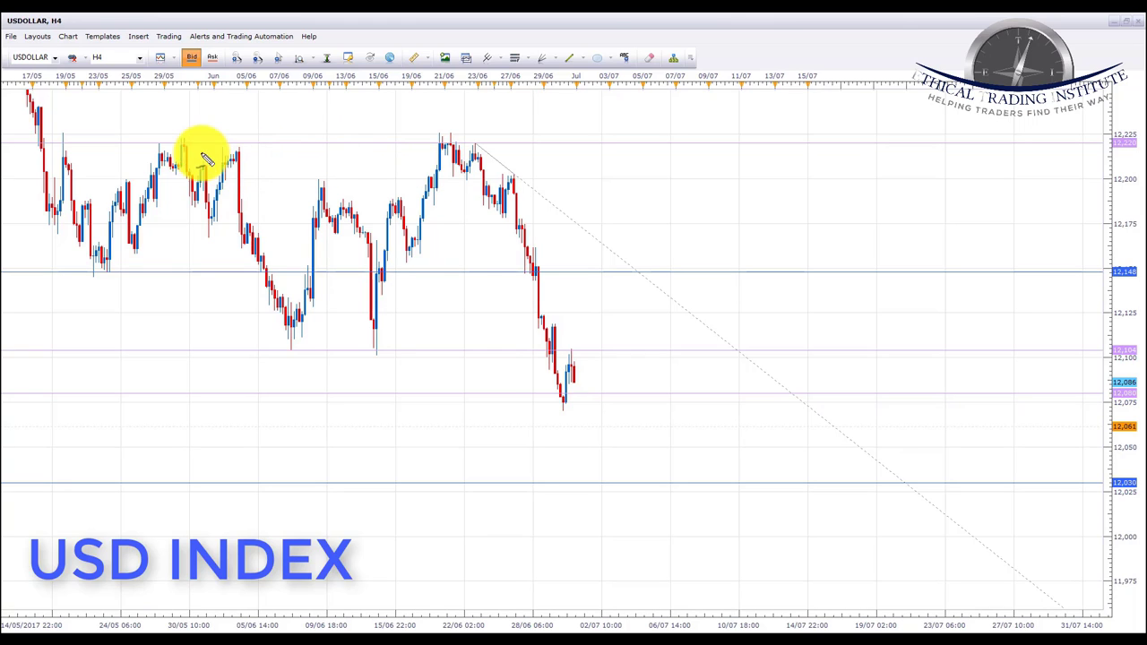
# Step: Highlight the 12,220, 12,104 and 12,148 levels on the USDOLLAR H4 chart with the yellow pen, and clear the markings
pyautogui.moveTo(181, 144); pyautogui.dragTo(522, 145)
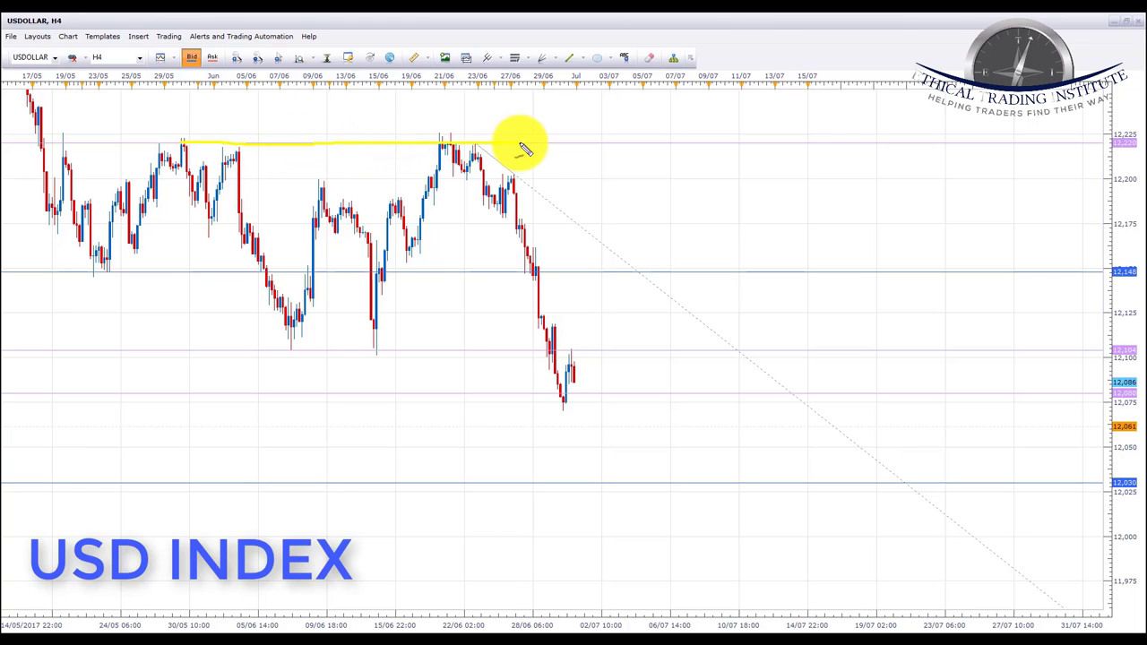
pyautogui.moveTo(244, 352); pyautogui.dragTo(612, 355)
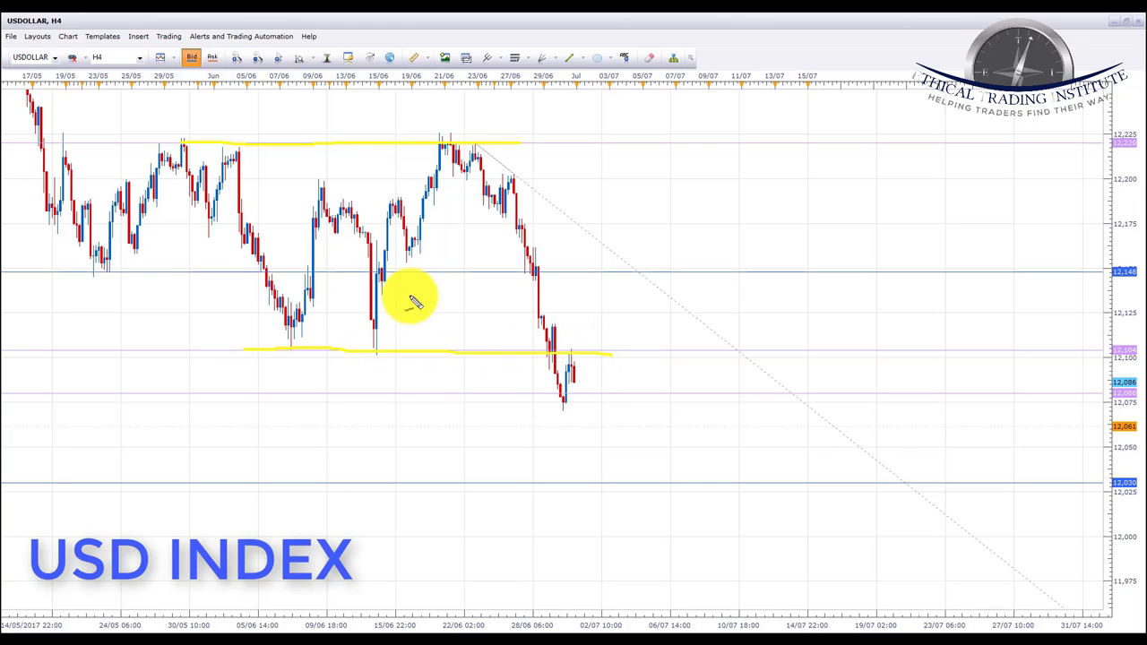
pyautogui.moveTo(366, 274); pyautogui.dragTo(591, 281)
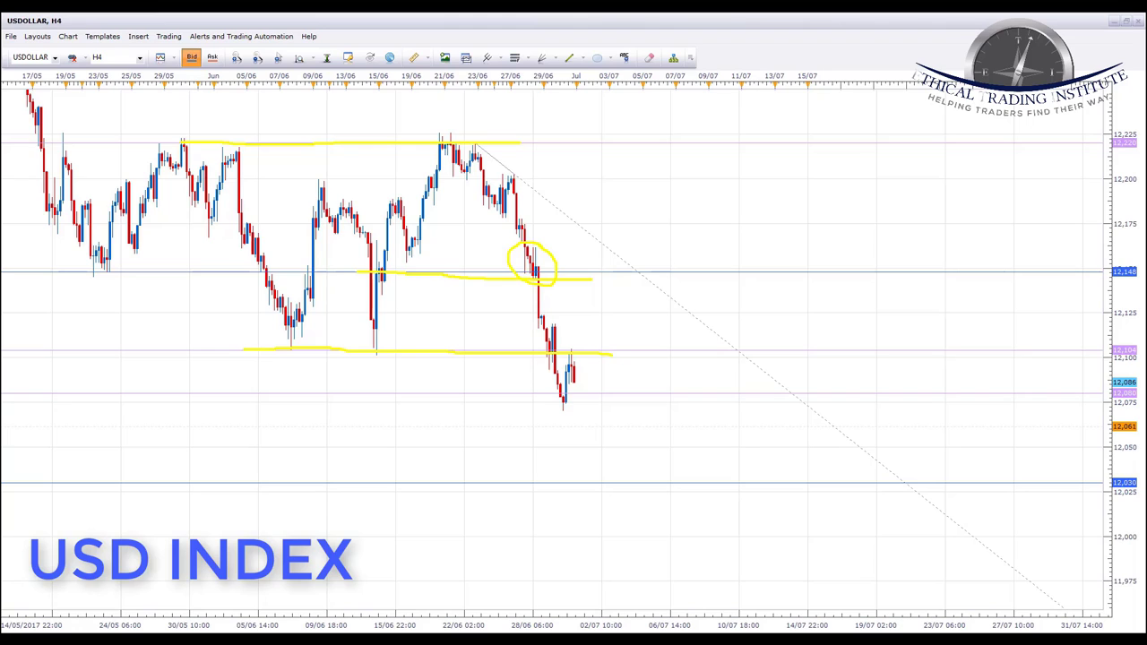
pyautogui.press('Escape')
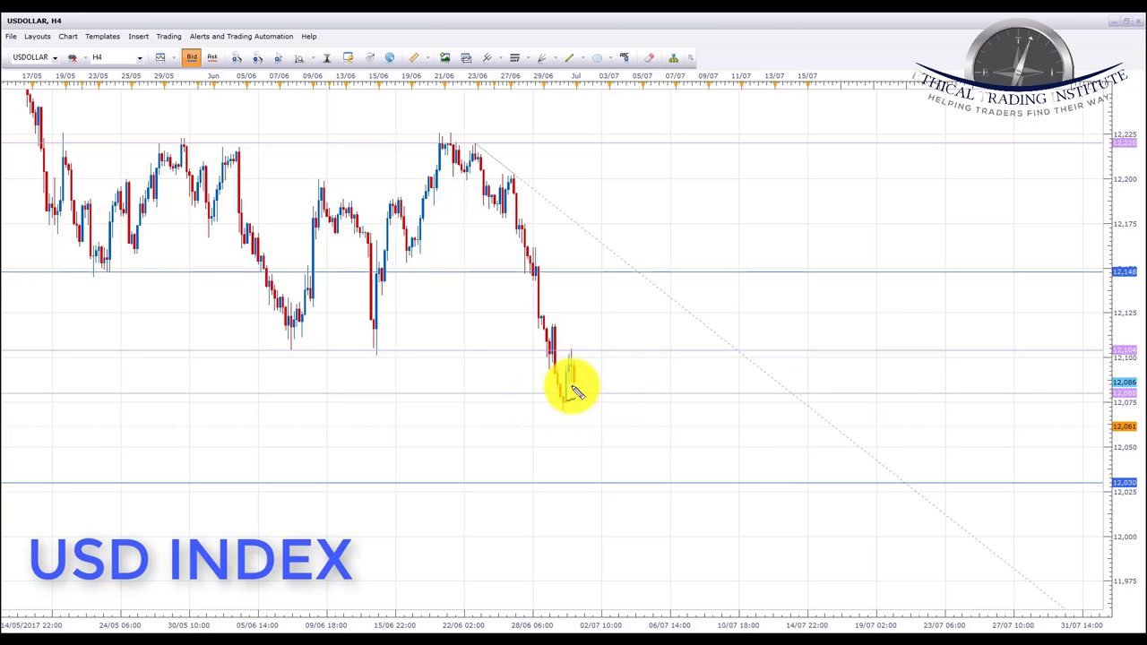
# Step: Sketch a projected USDOLLAR drop from the latest candle toward the 12,030 level, and clear the sketch
pyautogui.moveTo(563, 394)
pyautogui.mouseDown()
pyautogui.moveTo(543, 402)
pyautogui.moveTo(555, 416)
pyautogui.moveTo(584, 411)
pyautogui.mouseUp()
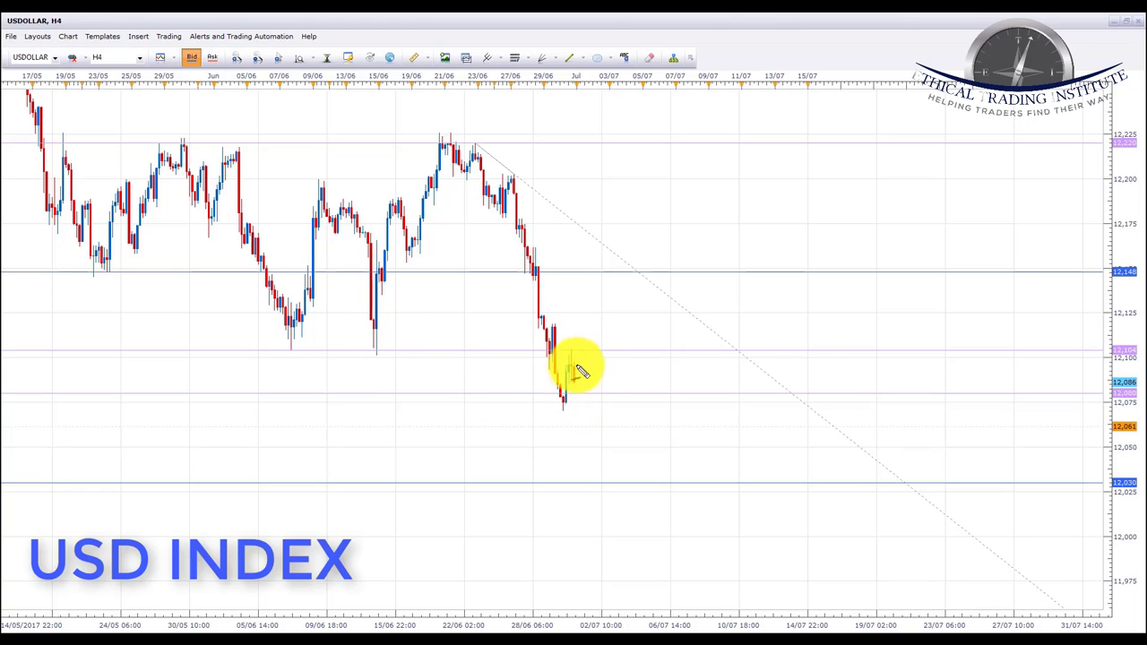
pyautogui.moveTo(583, 387); pyautogui.dragTo(596, 474)
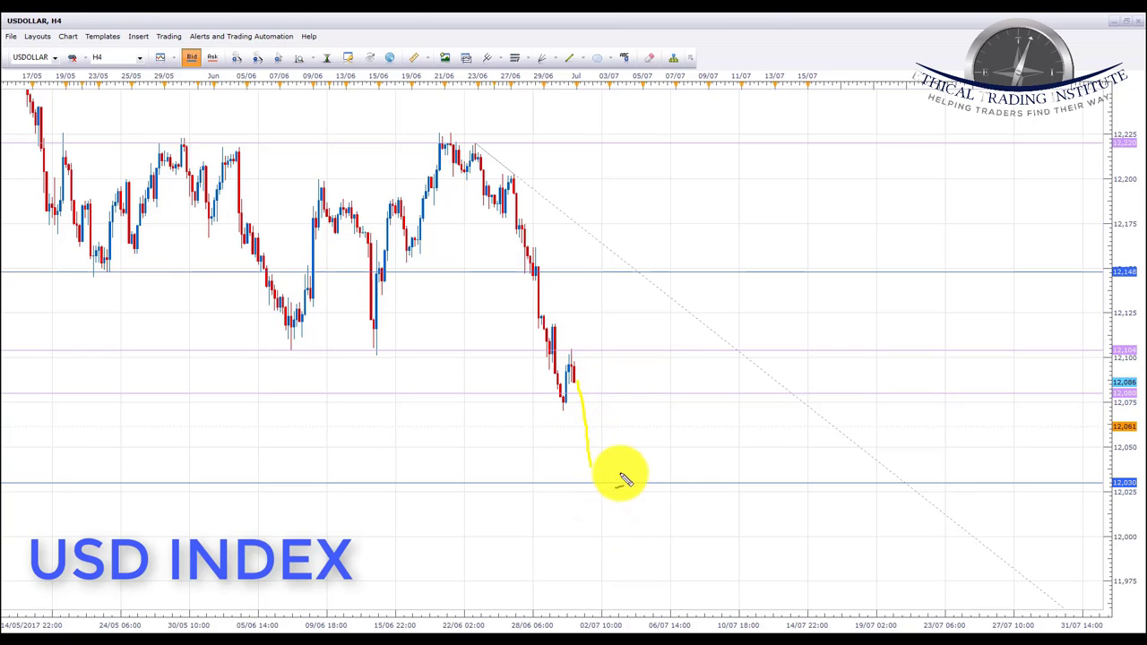
pyautogui.moveTo(612, 482)
pyautogui.mouseDown()
pyautogui.moveTo(525, 487)
pyautogui.moveTo(607, 505)
pyautogui.moveTo(609, 476)
pyautogui.mouseUp()
pyautogui.press('Escape')
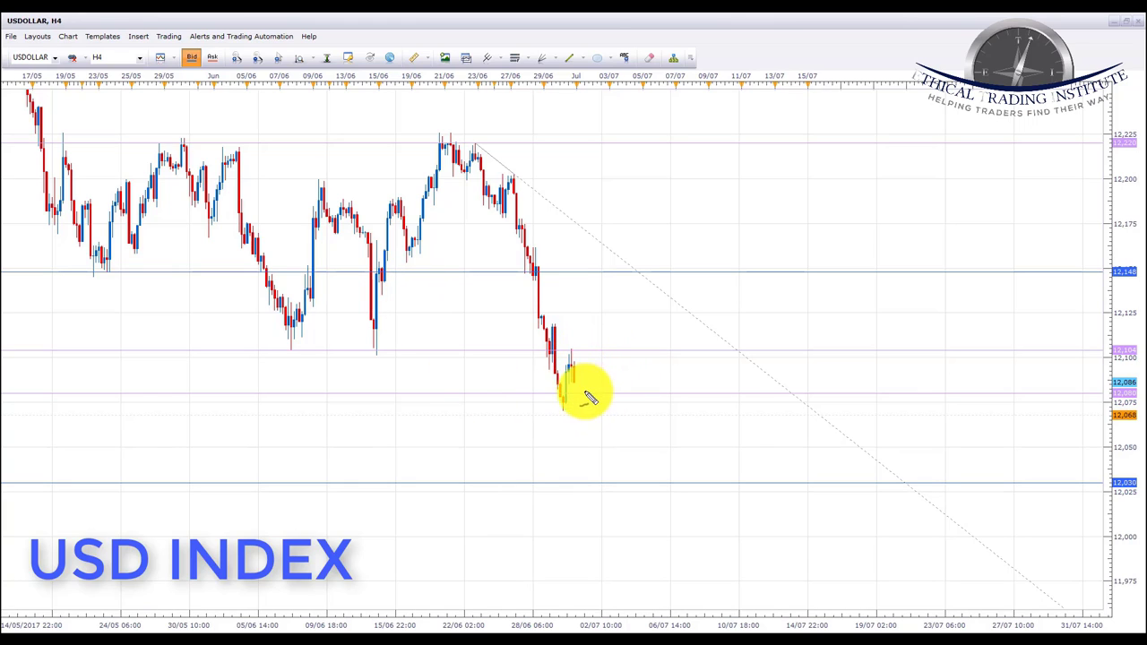
# Step: Mark the 12,080 and 12,104 levels with a projected rise to 12,148 on the USDOLLAR chart, and clear the drawing
pyautogui.moveTo(541, 395); pyautogui.dragTo(591, 395)
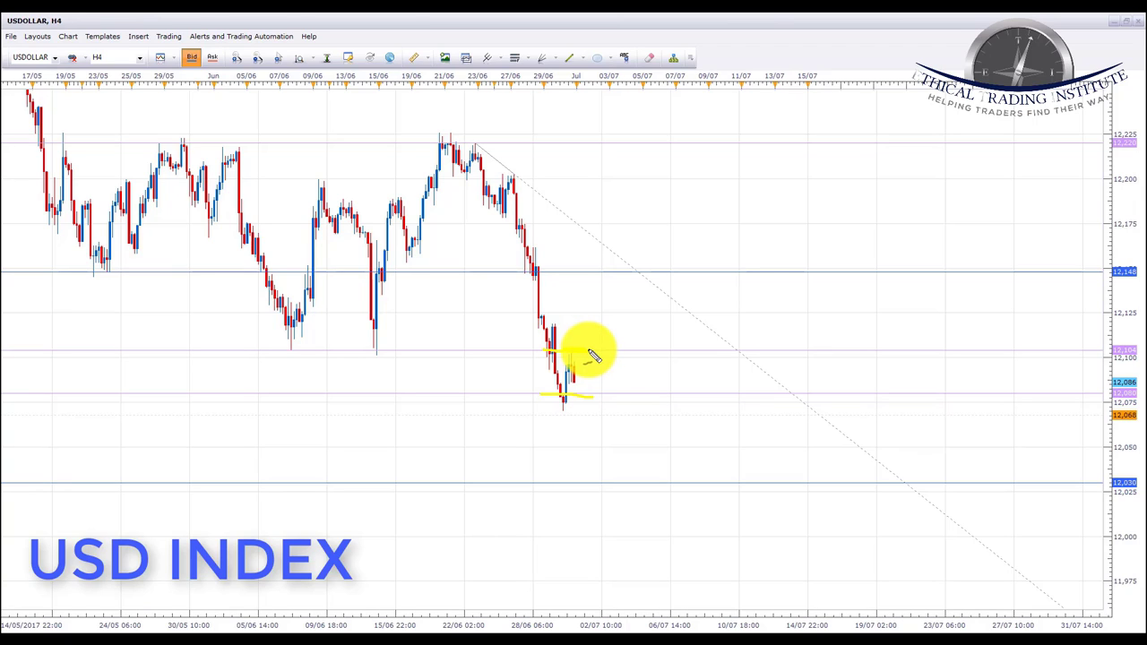
pyautogui.moveTo(599, 349)
pyautogui.mouseDown()
pyautogui.moveTo(611, 277)
pyautogui.moveTo(577, 269)
pyautogui.moveTo(652, 271)
pyautogui.mouseUp()
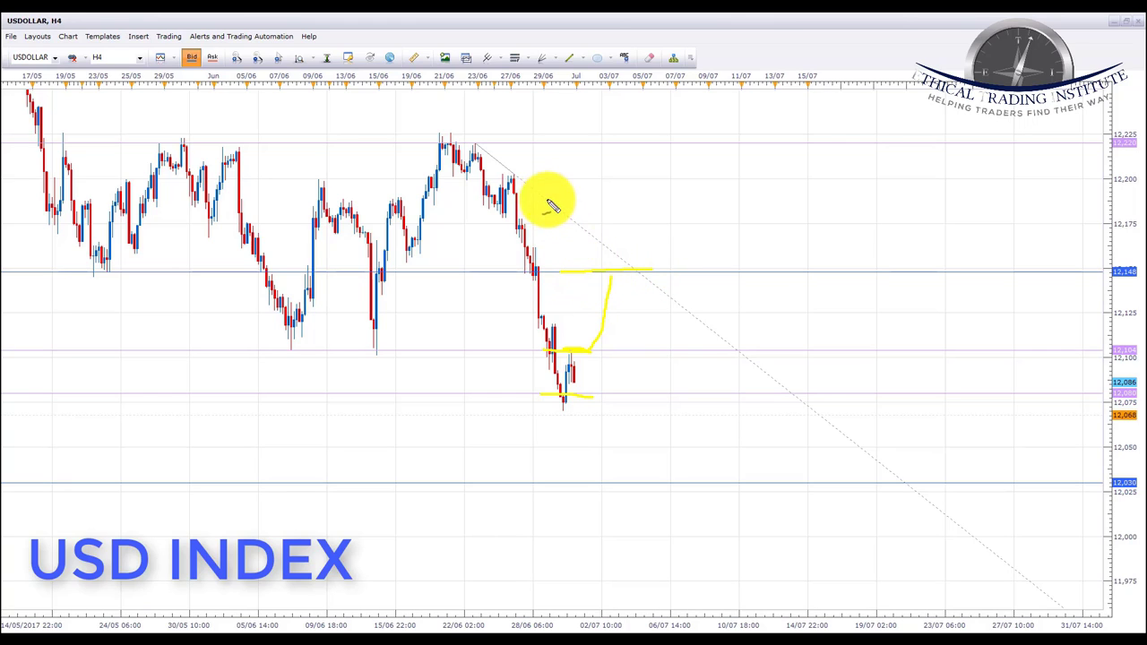
pyautogui.press('e')
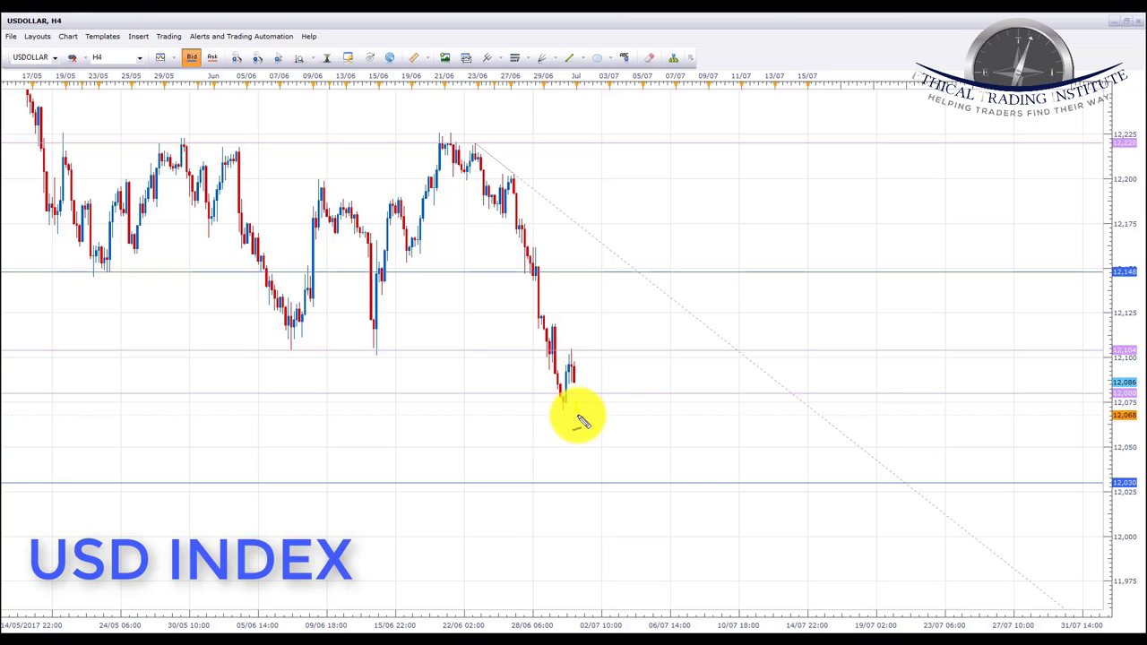
# Step: Sketch a stepped USDOLLAR decline from below the 12,080 level down to the 12,030 level
pyautogui.moveTo(606, 432); pyautogui.dragTo(652, 493)
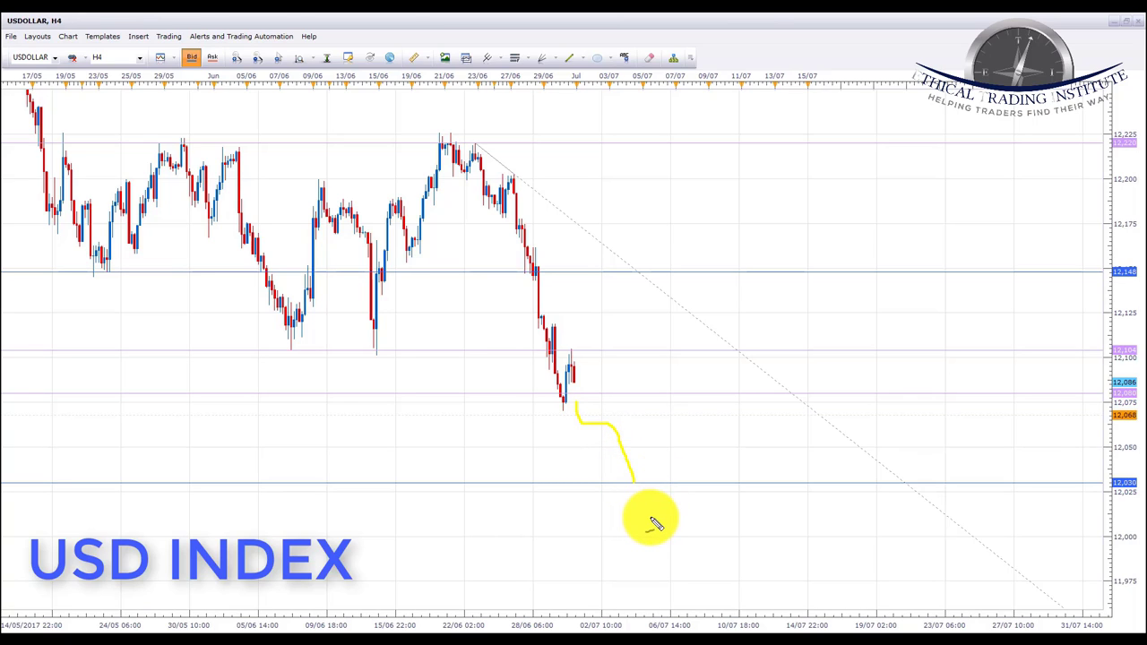
pyautogui.moveTo(634, 484)
pyautogui.mouseDown()
pyautogui.moveTo(556, 487)
pyautogui.moveTo(635, 489)
pyautogui.mouseUp()
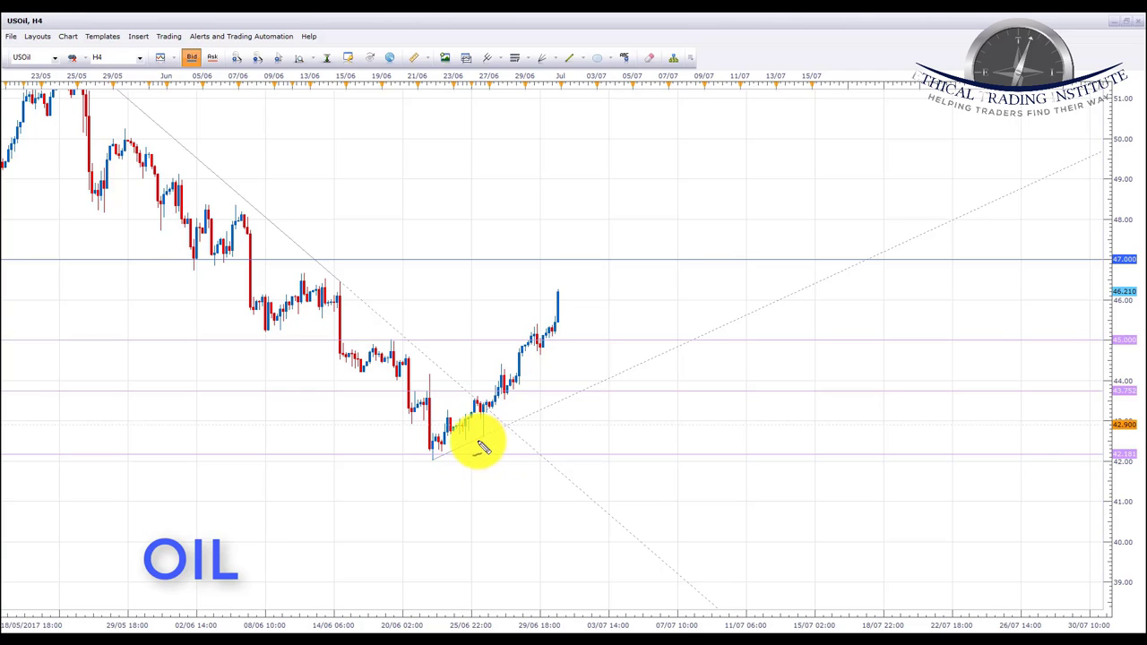
# Step: On the USOil H4 chart, circle the late-June lows and mark the breaks of the descending trendline and horizontal levels up to 45.000
pyautogui.moveTo(482, 448)
pyautogui.mouseDown()
pyautogui.moveTo(409, 438)
pyautogui.moveTo(397, 463)
pyautogui.moveTo(451, 478)
pyautogui.moveTo(489, 450)
pyautogui.mouseUp()
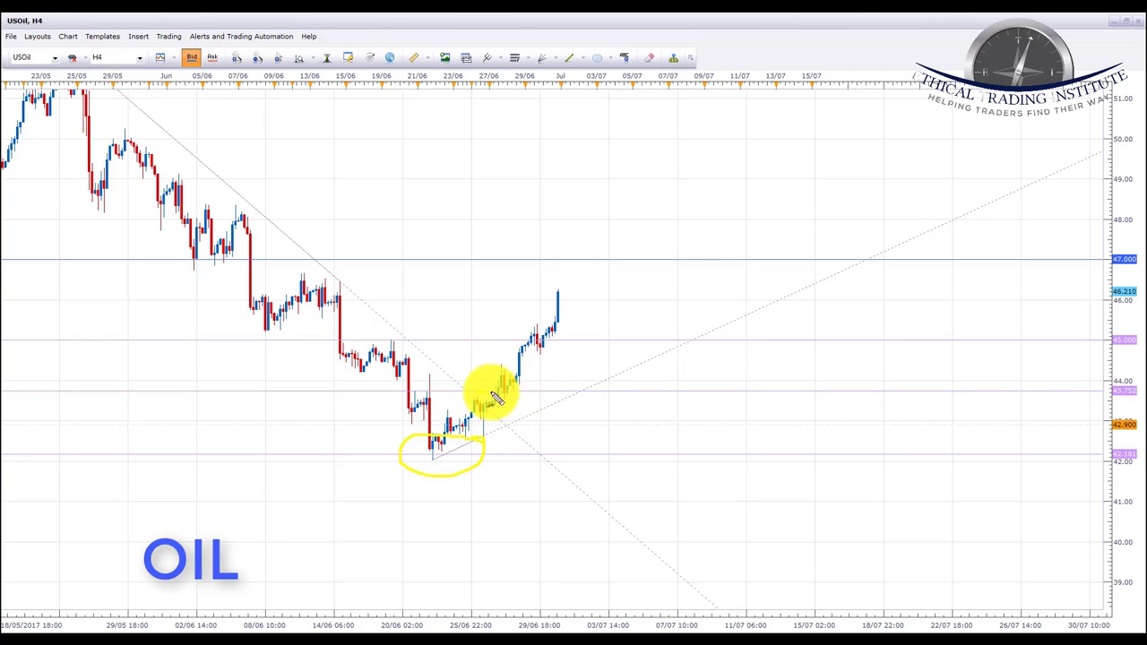
pyautogui.moveTo(492, 393); pyautogui.dragTo(513, 392)
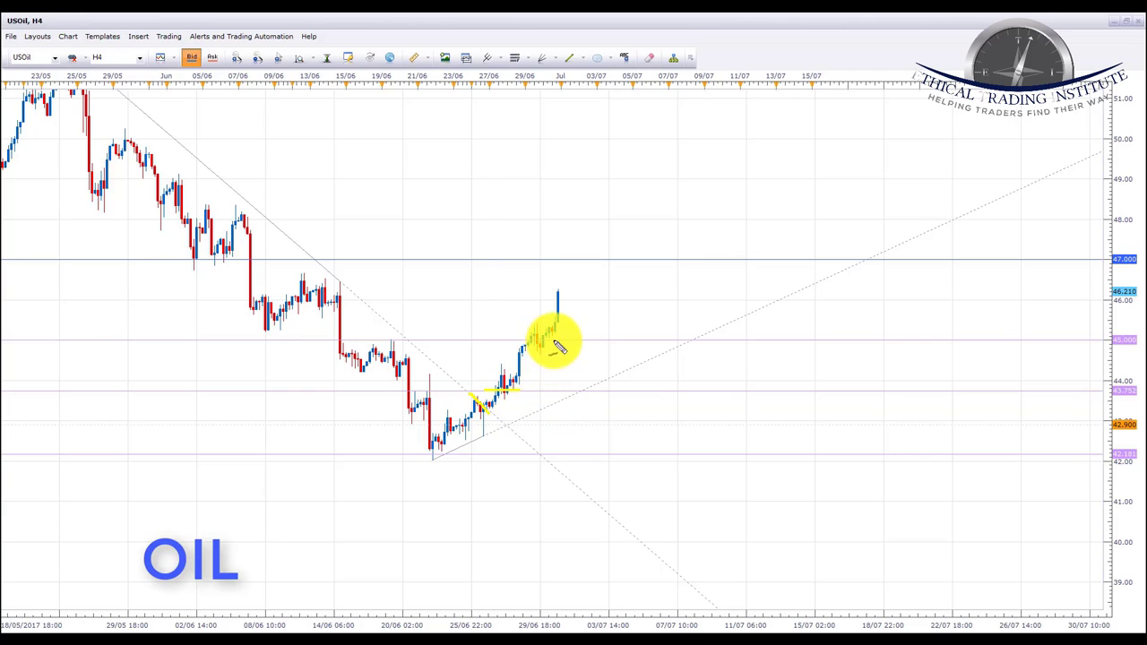
pyautogui.moveTo(497, 341); pyautogui.dragTo(551, 341)
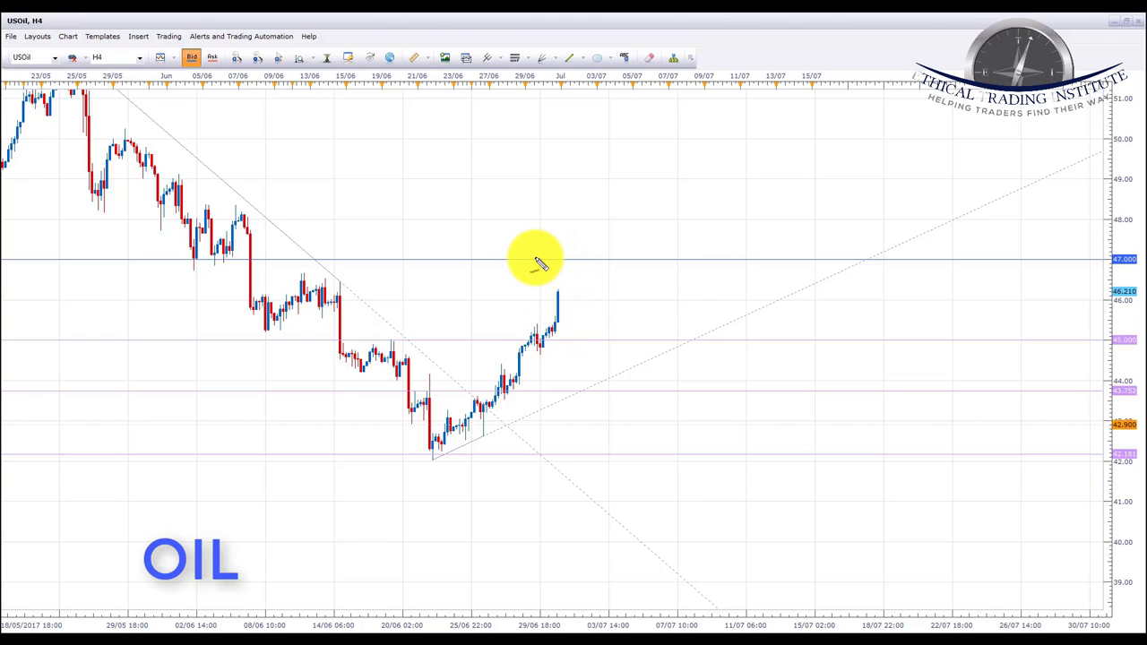
# Step: Highlight the 47.000 level on the USOil chart and sketch a pullback to 45.000 with a rebound to 47.000
pyautogui.moveTo(535, 259); pyautogui.dragTo(622, 259)
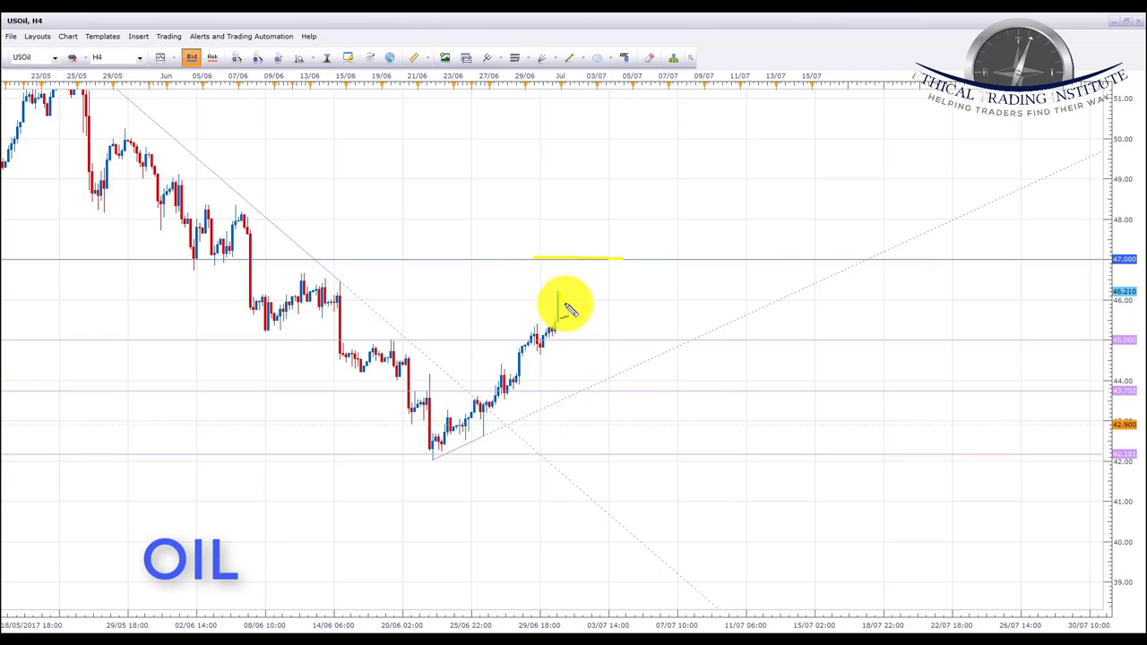
pyautogui.moveTo(558, 292); pyautogui.dragTo(591, 346)
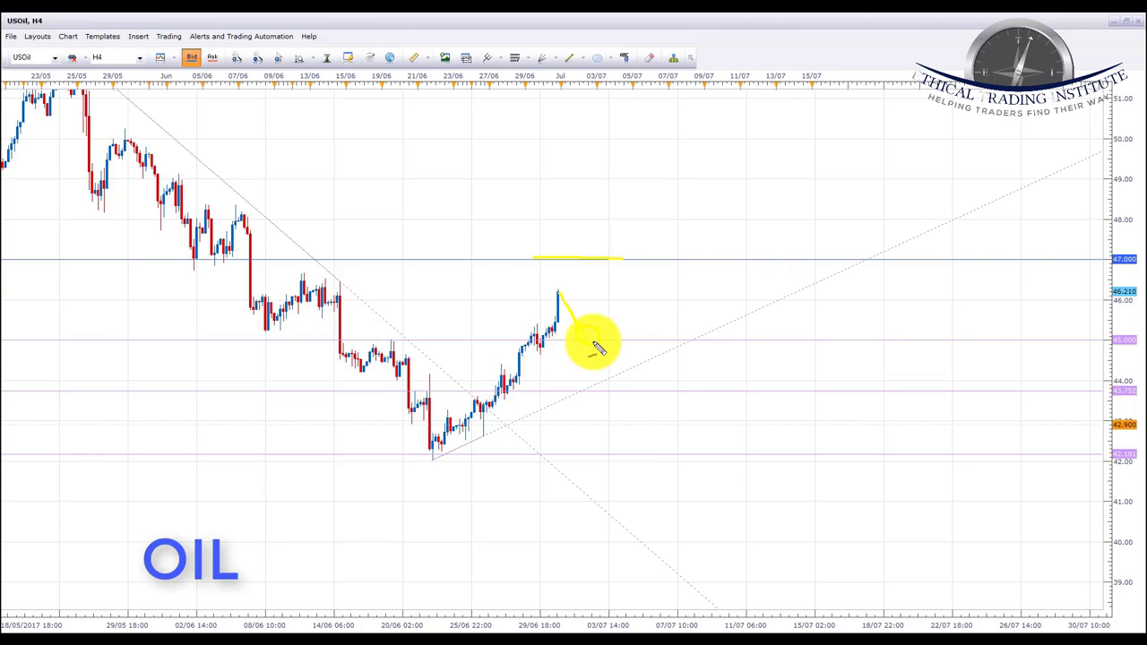
pyautogui.moveTo(598, 347); pyautogui.dragTo(623, 259)
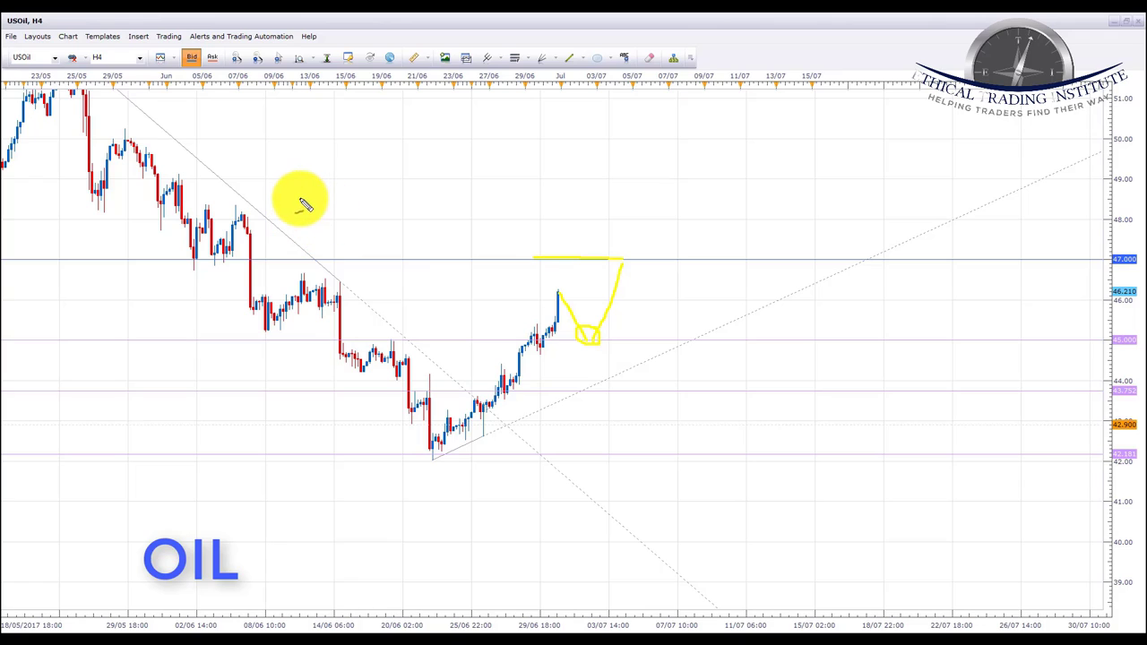
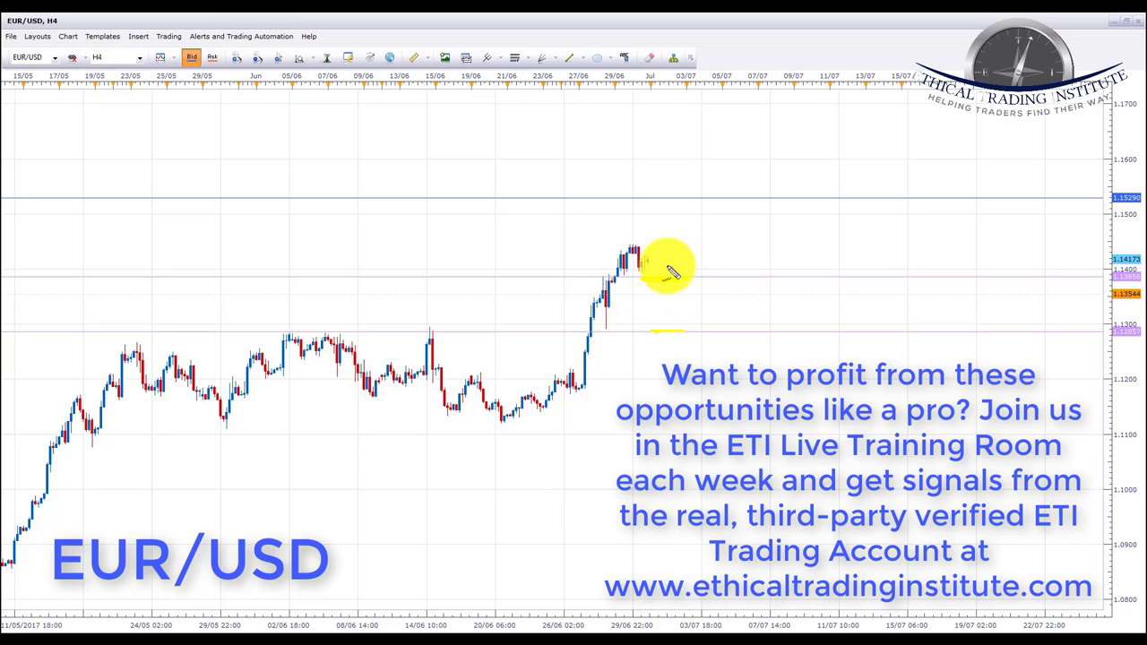
# Step: Sketch a projected rise on the EUR/USD H4 chart from the latest price toward the 1.15290 level
pyautogui.moveTo(671, 265); pyautogui.dragTo(683, 205)
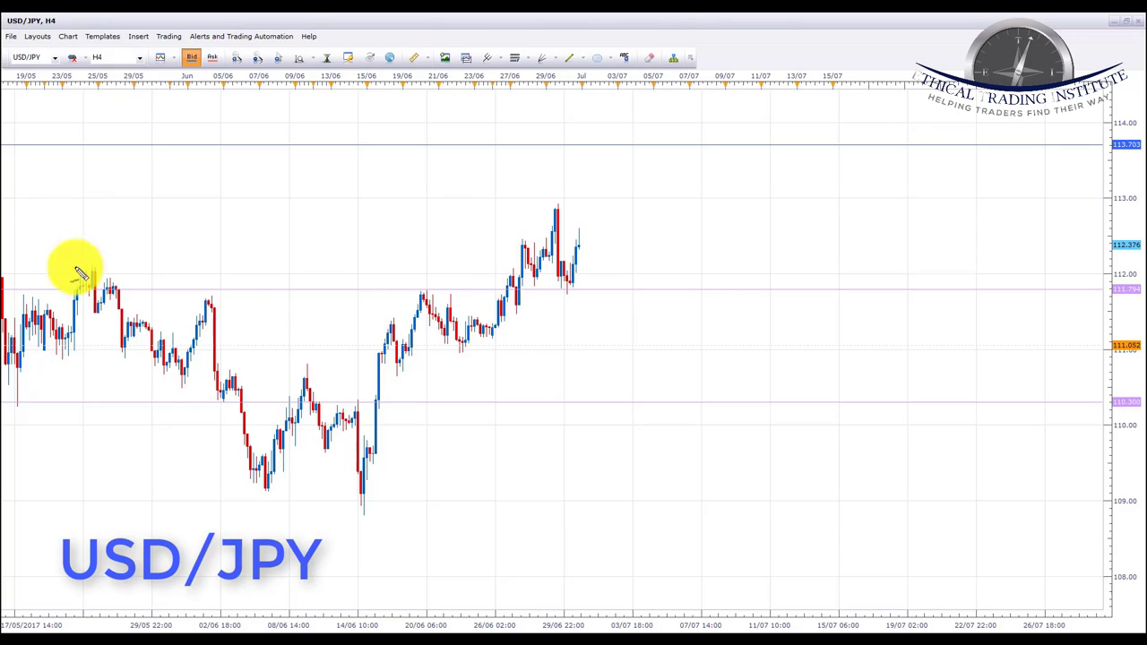
# Step: On the USD/JPY H4 chart, circle the June highs at 111.794 and sketch the possible moves down to 110.300 and around the 111.794 breakout
pyautogui.moveTo(459, 296)
pyautogui.mouseDown()
pyautogui.moveTo(430, 285)
pyautogui.moveTo(410, 300)
pyautogui.moveTo(426, 312)
pyautogui.moveTo(464, 299)
pyautogui.mouseUp()
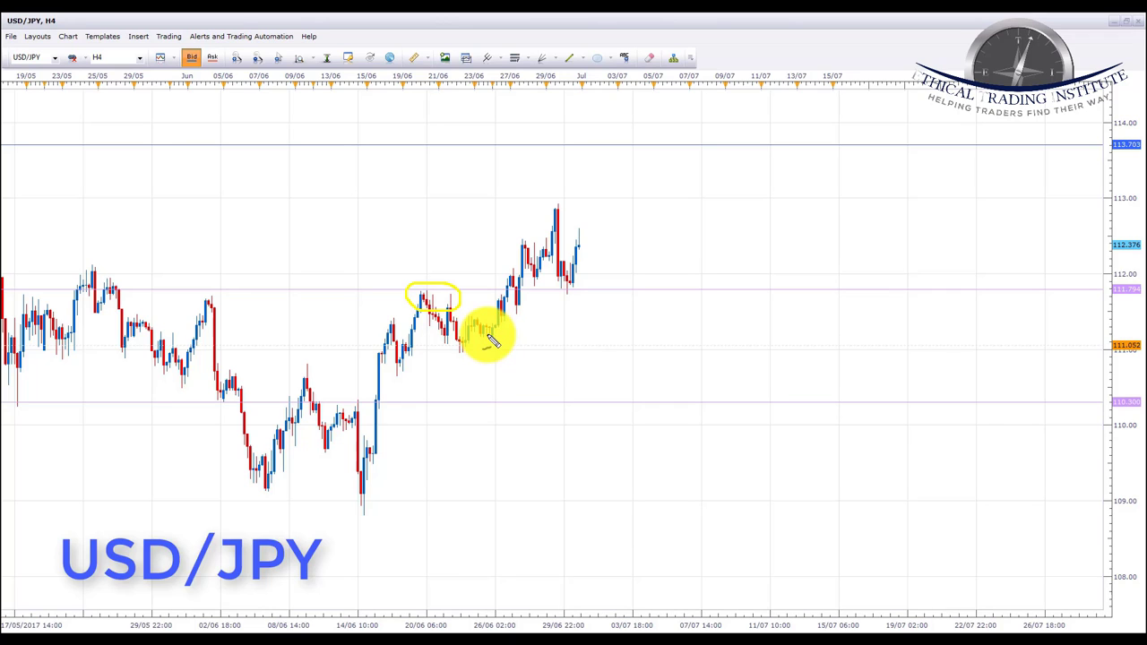
pyautogui.moveTo(488, 334); pyautogui.dragTo(516, 405)
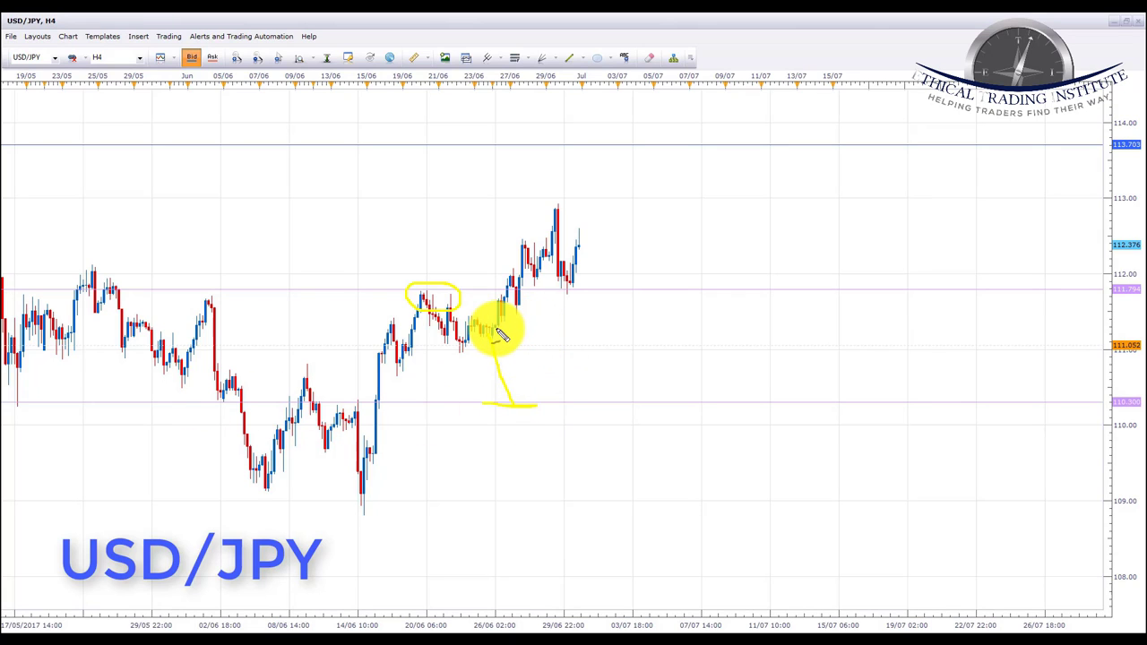
pyautogui.moveTo(512, 280); pyautogui.dragTo(497, 327)
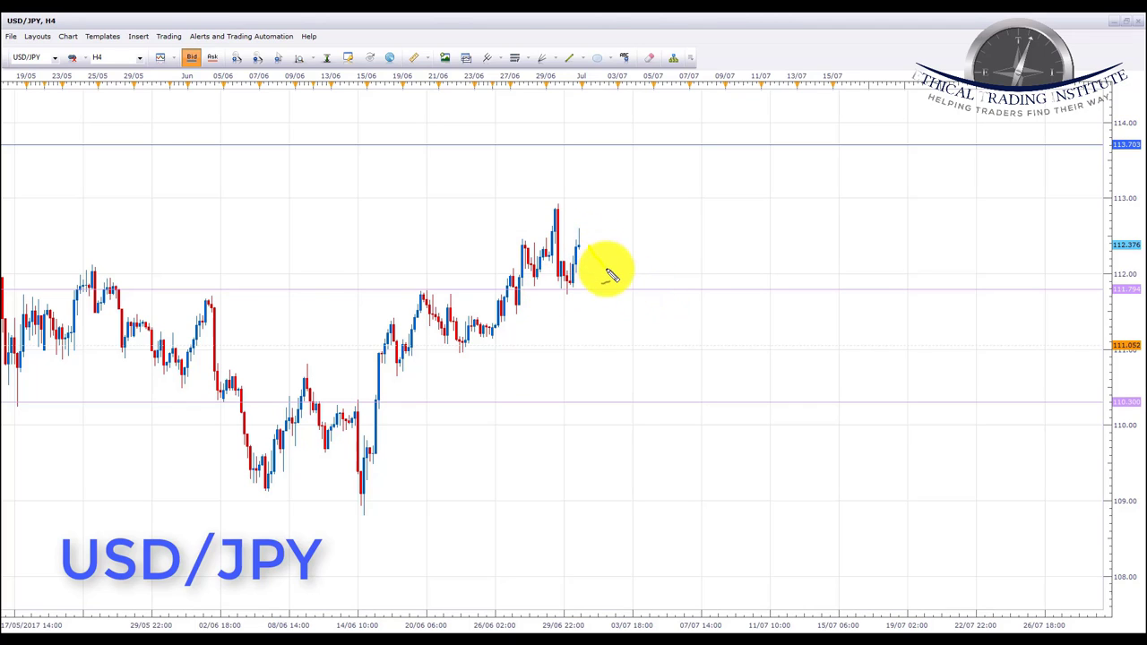
# Step: Mark a USD/JPY pullback above the 111.794 level and highlight the 113.703 level
pyautogui.moveTo(590, 291)
pyautogui.mouseDown()
pyautogui.moveTo(630, 293)
pyautogui.moveTo(589, 272)
pyautogui.mouseUp()
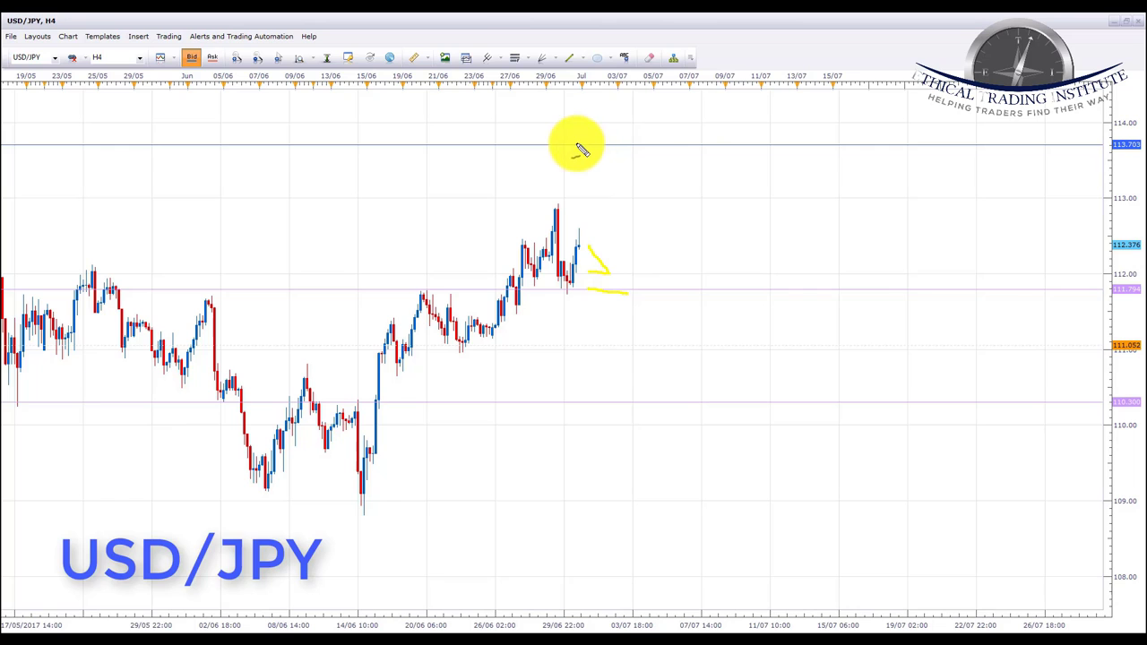
pyautogui.moveTo(575, 143); pyautogui.dragTo(673, 143)
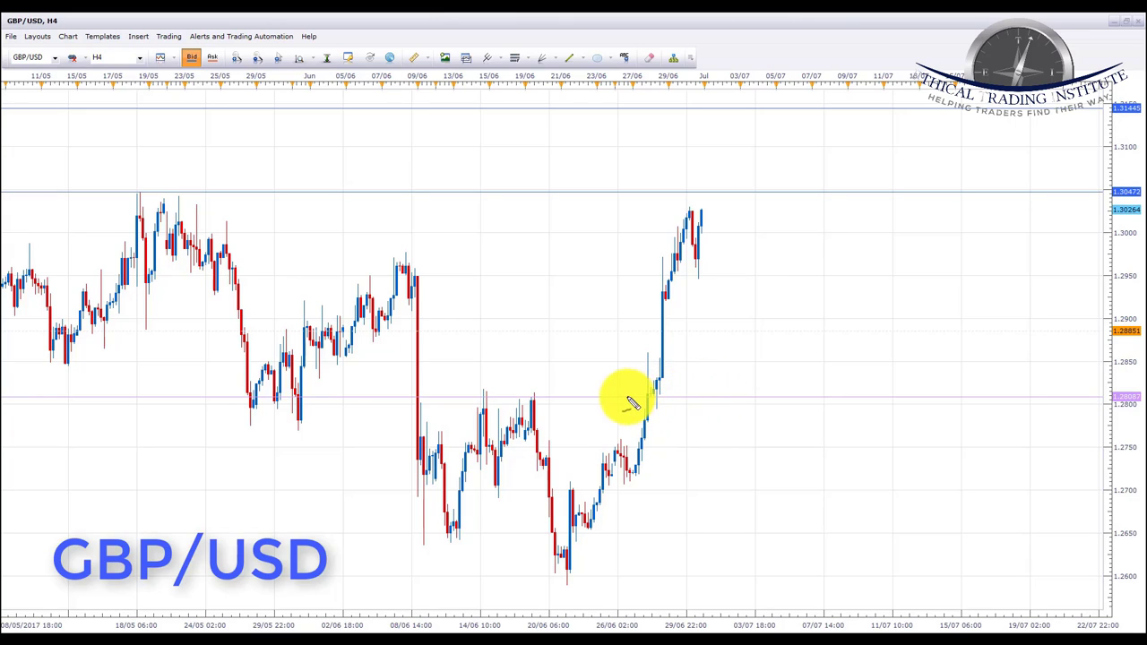
# Step: Highlight the 1.28087 level and the earlier May and June highs on the GBP/USD H4 chart, and clear the markings
pyautogui.moveTo(630, 395); pyautogui.dragTo(715, 395)
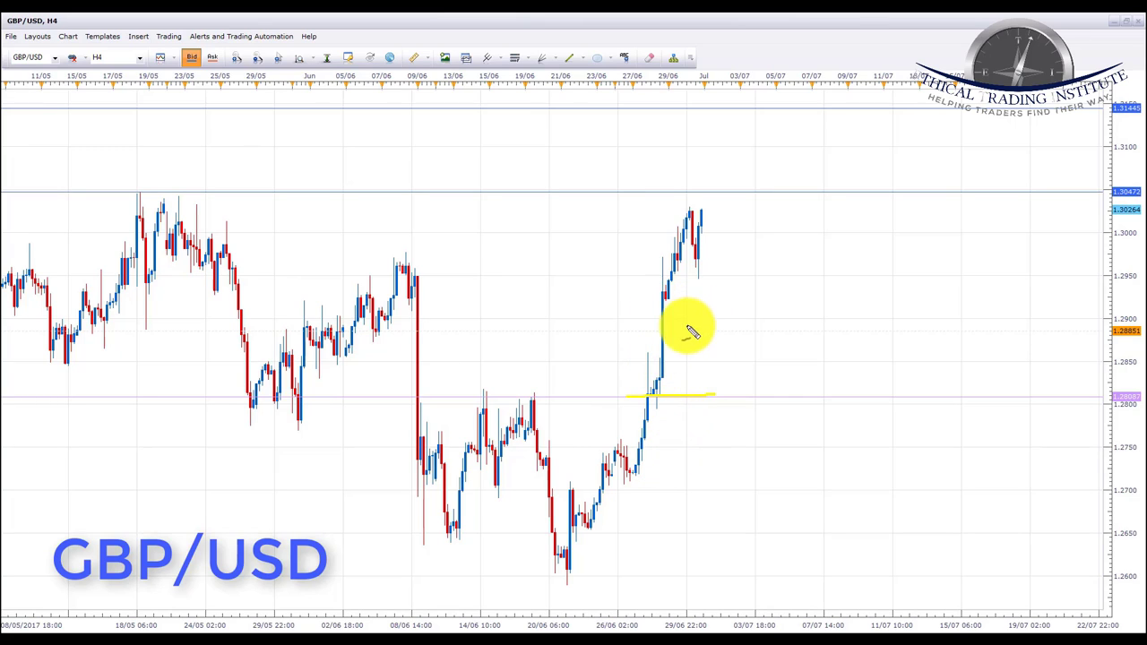
pyautogui.moveTo(376, 256); pyautogui.dragTo(434, 255)
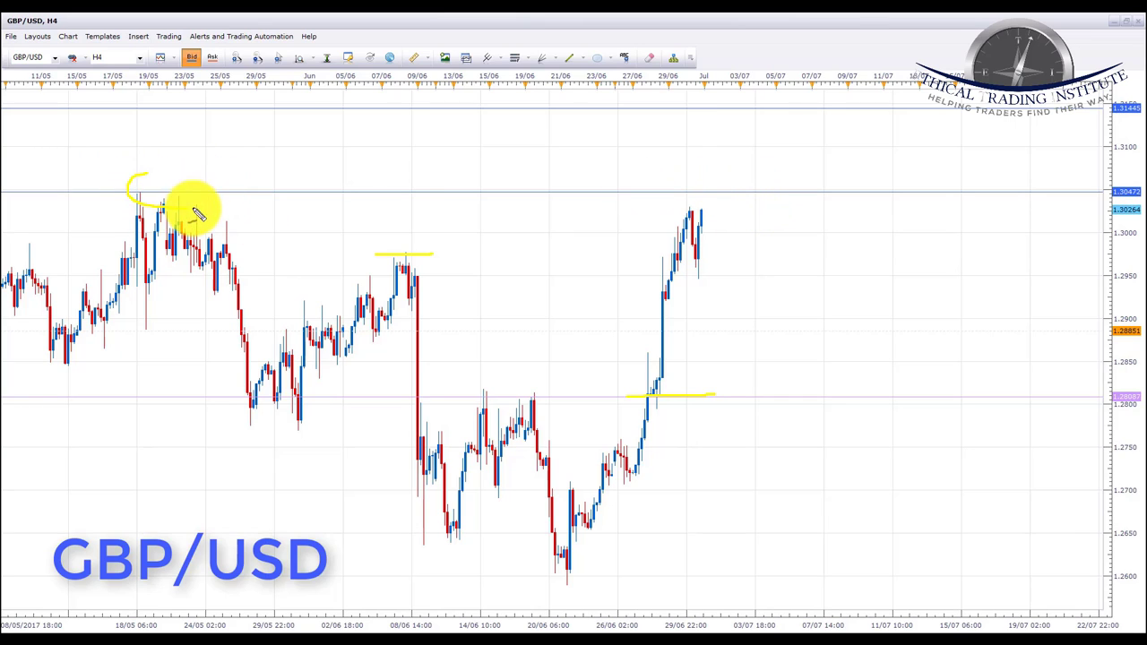
pyautogui.press('Escape')
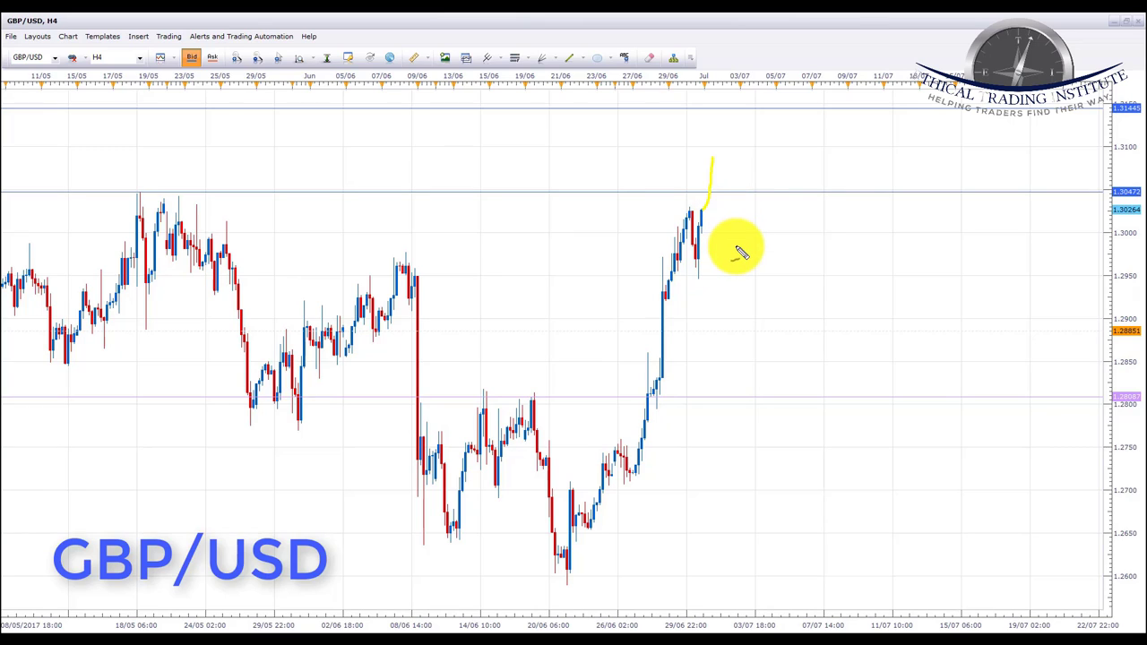
# Step: Sketch a GBP/USD break and retest of 1.30472, trace the uptrend from the June low, and clear the drawing
pyautogui.moveTo(693, 192); pyautogui.dragTo(717, 192)
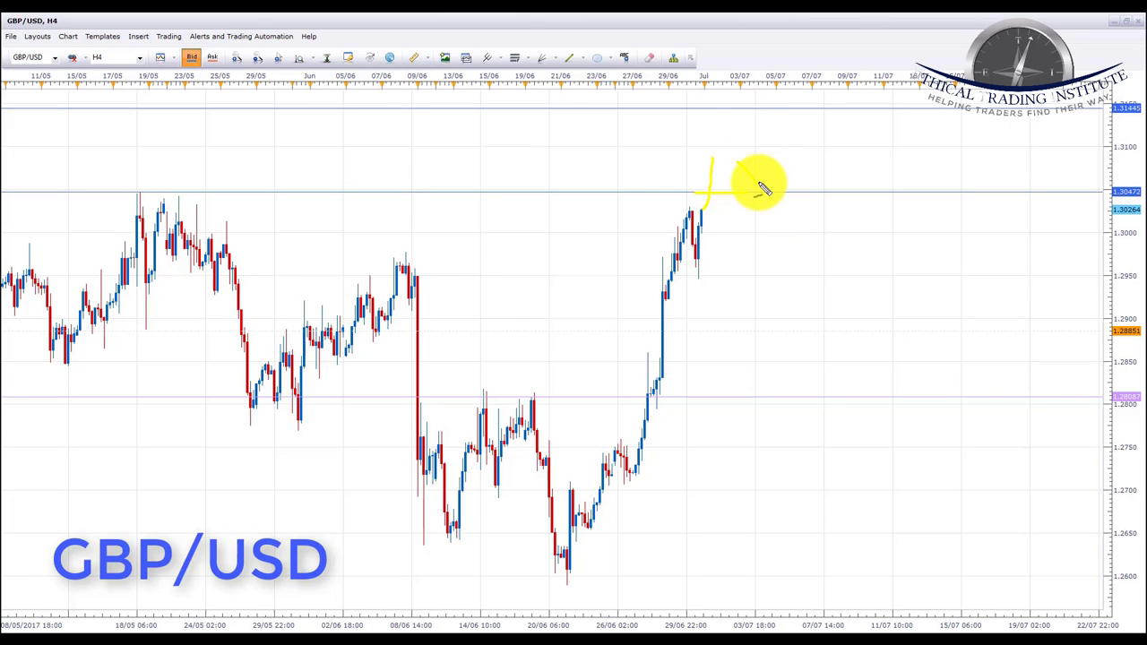
pyautogui.moveTo(754, 188); pyautogui.dragTo(783, 129)
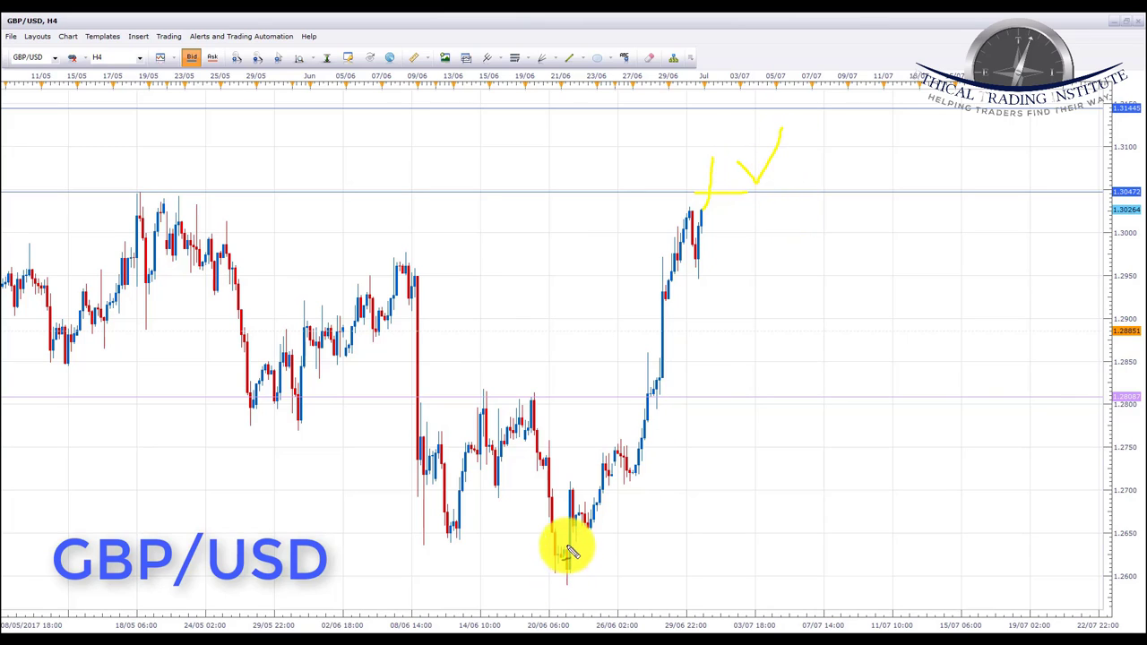
pyautogui.moveTo(597, 521)
pyautogui.mouseDown()
pyautogui.moveTo(630, 469)
pyautogui.moveTo(686, 221)
pyautogui.moveTo(699, 261)
pyautogui.moveTo(727, 198)
pyautogui.moveTo(749, 192)
pyautogui.mouseUp()
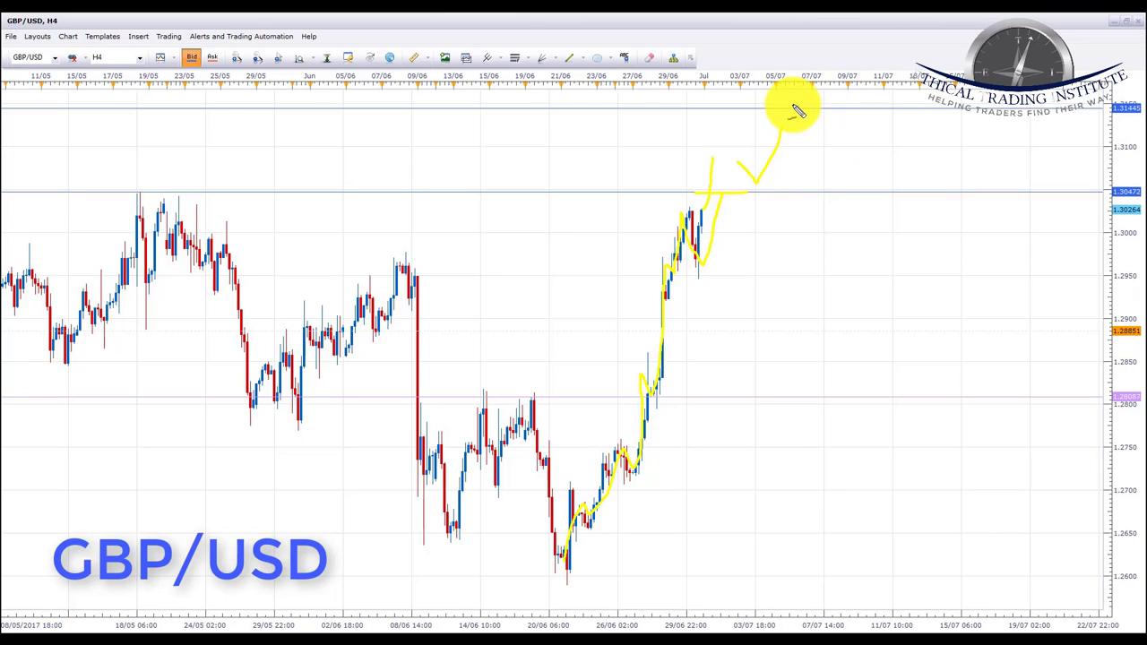
pyautogui.press('e')
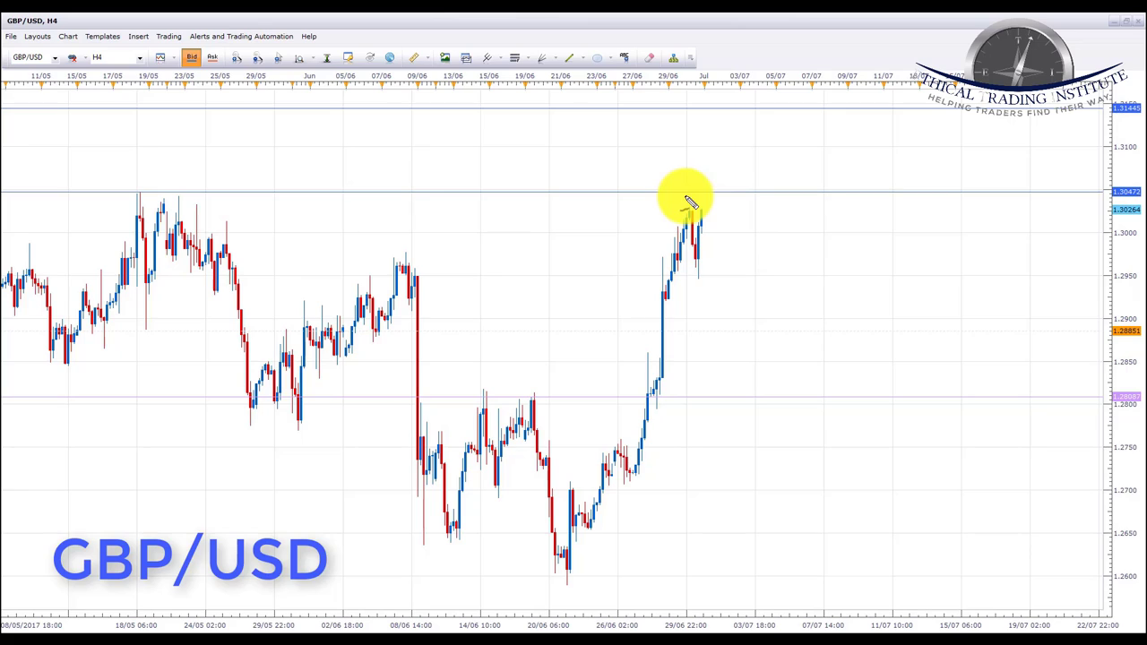
# Step: Highlight the 1.30472 and 1.28087 levels on the GBP/USD chart and sketch a projected decline between them
pyautogui.moveTo(695, 192)
pyautogui.mouseDown()
pyautogui.moveTo(760, 197)
pyautogui.moveTo(686, 190)
pyautogui.mouseUp()
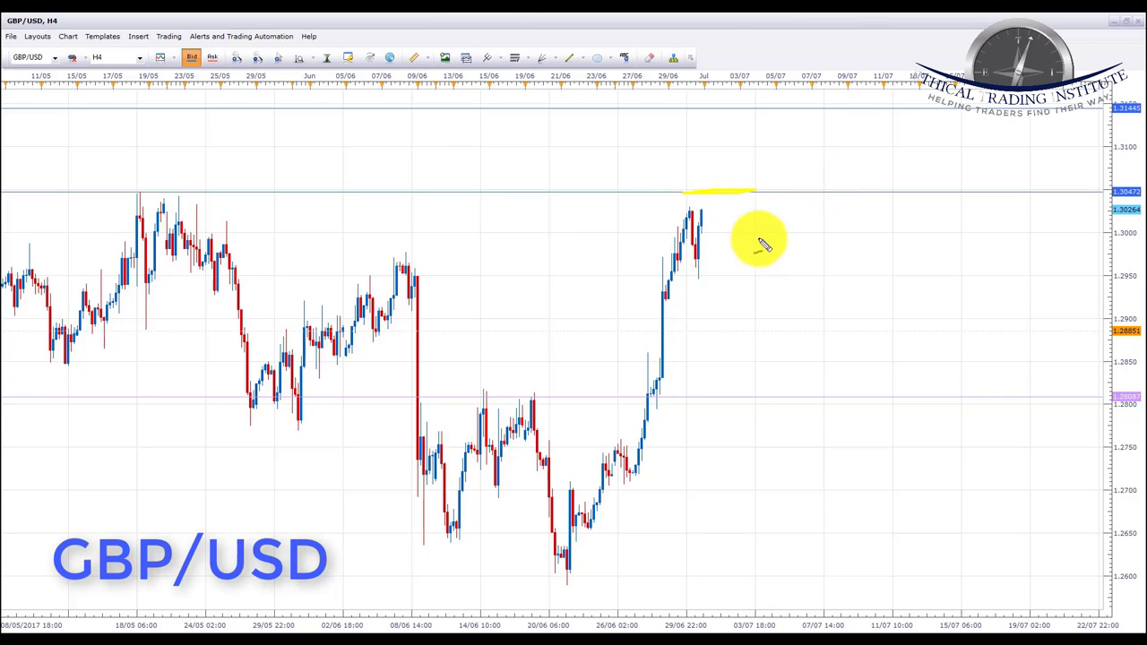
pyautogui.moveTo(758, 226); pyautogui.dragTo(818, 372)
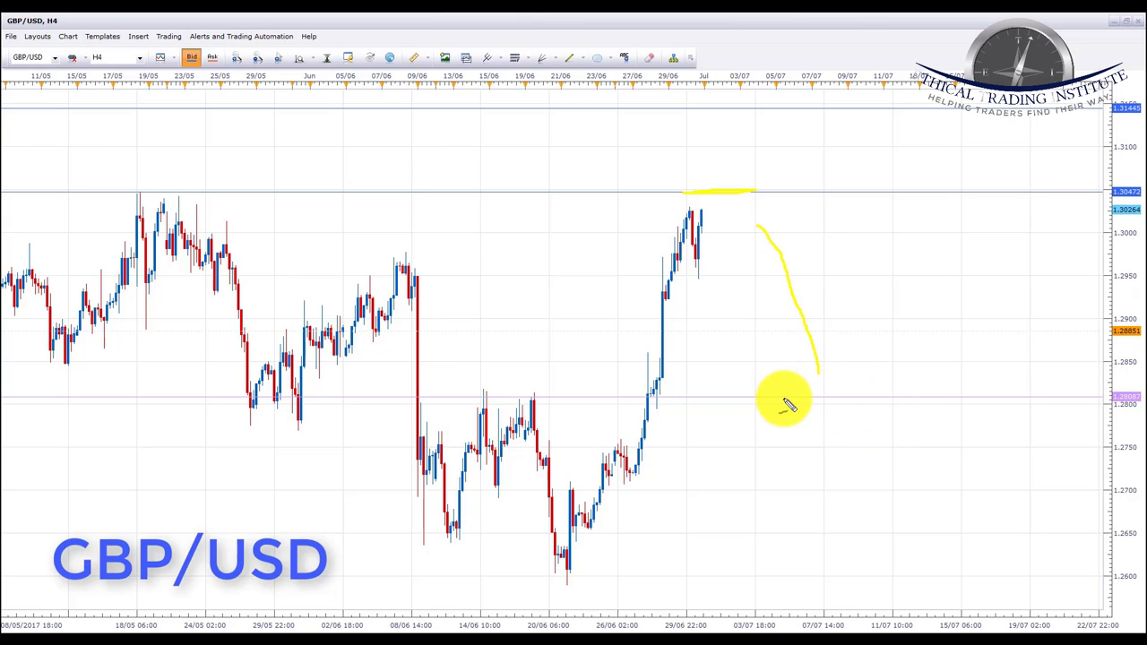
pyautogui.moveTo(801, 395); pyautogui.dragTo(866, 394)
pyautogui.moveTo(773, 399); pyautogui.dragTo(866, 397)
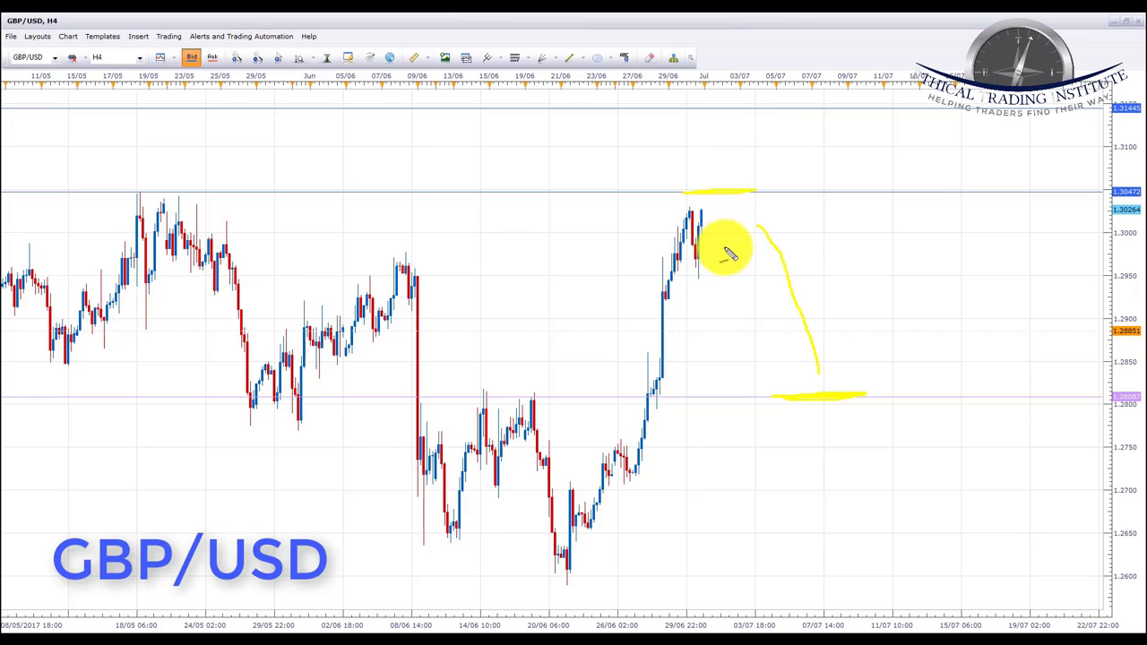
# Step: Sketch another projected GBP/USD decline from just below 1.30472 towards the 1.28087 level
pyautogui.moveTo(717, 208); pyautogui.dragTo(757, 356)
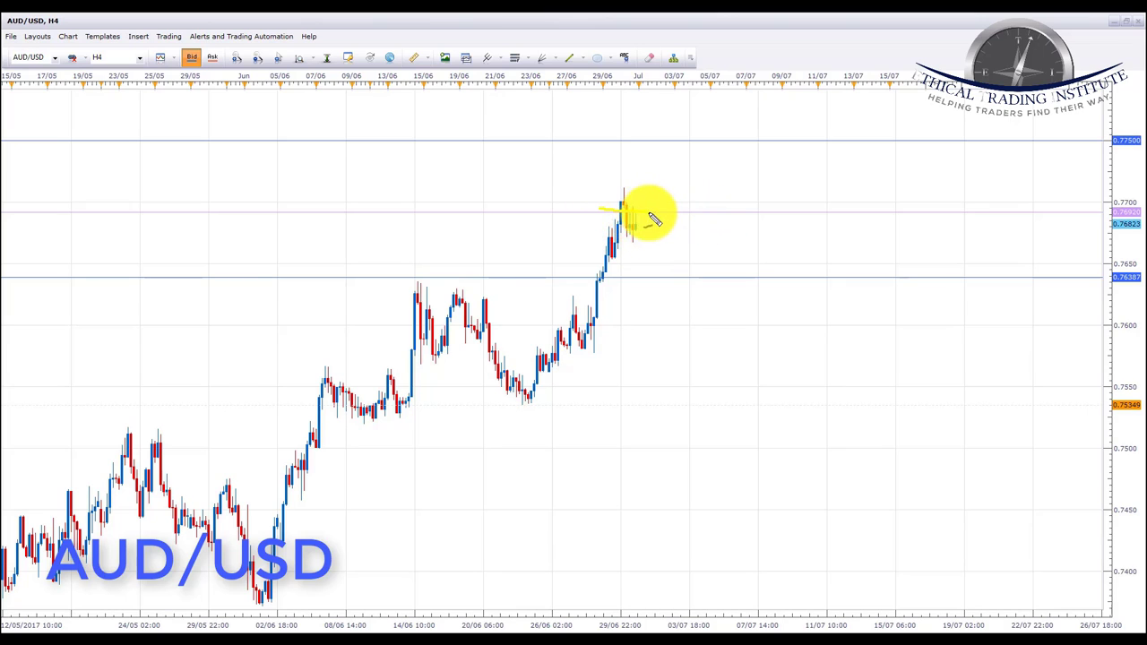
# Step: Highlight 0.76920 on the AUD/USD H4 chart, sketch a drop to 0.76387 with the mid-June highs marked as support, and clear the markings
pyautogui.moveTo(649, 214)
pyautogui.mouseDown()
pyautogui.moveTo(609, 212)
pyautogui.moveTo(647, 212)
pyautogui.mouseUp()
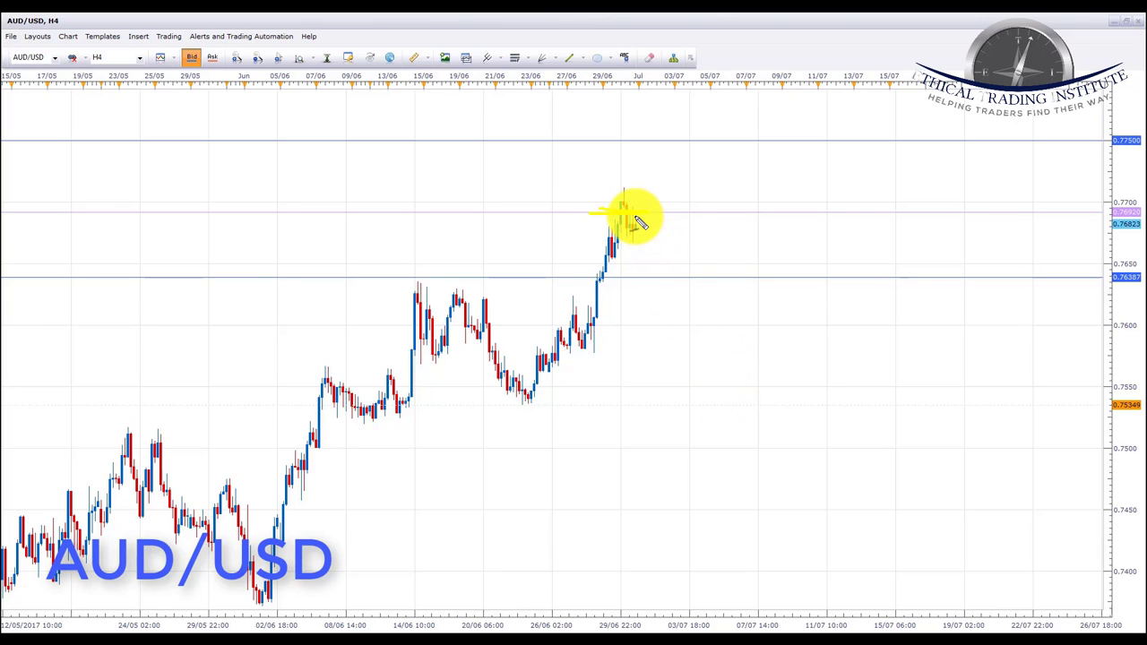
pyautogui.moveTo(638, 222)
pyautogui.mouseDown()
pyautogui.moveTo(661, 247)
pyautogui.moveTo(663, 277)
pyautogui.mouseUp()
pyautogui.moveTo(392, 285); pyautogui.dragTo(560, 281)
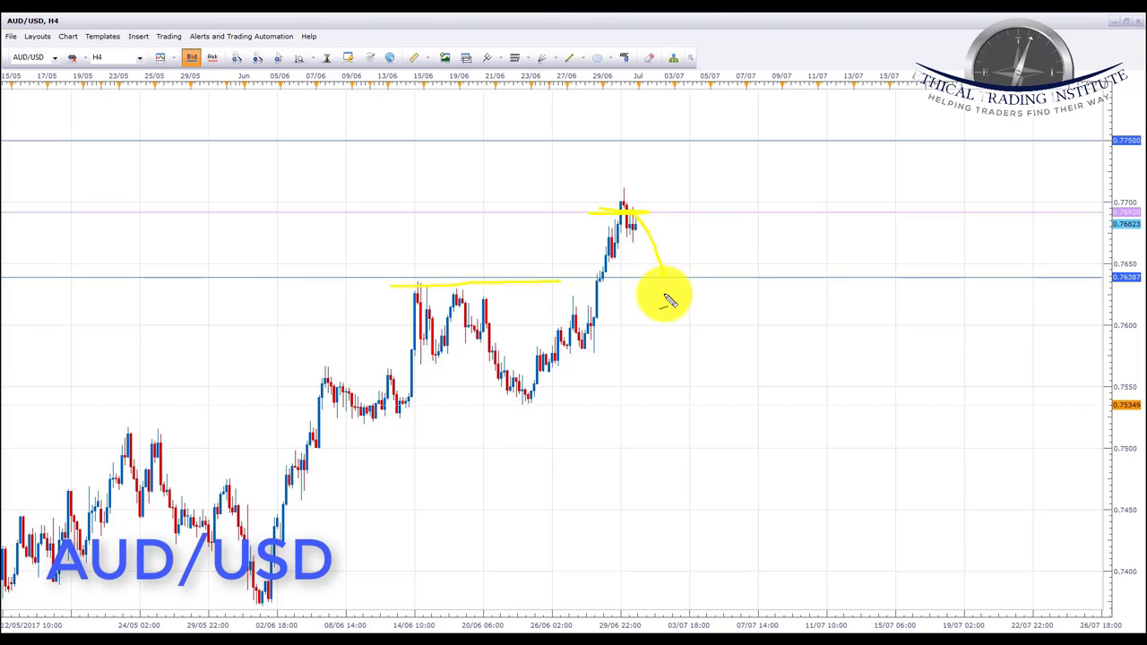
pyautogui.moveTo(420, 277); pyautogui.dragTo(708, 282)
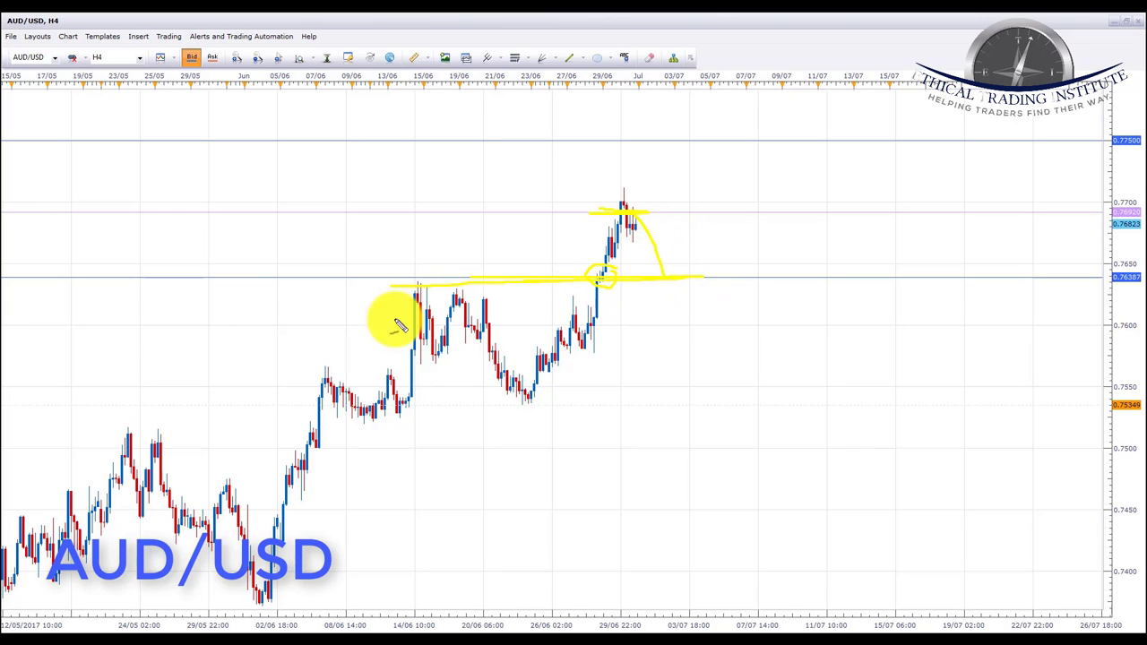
pyautogui.press('Escape')
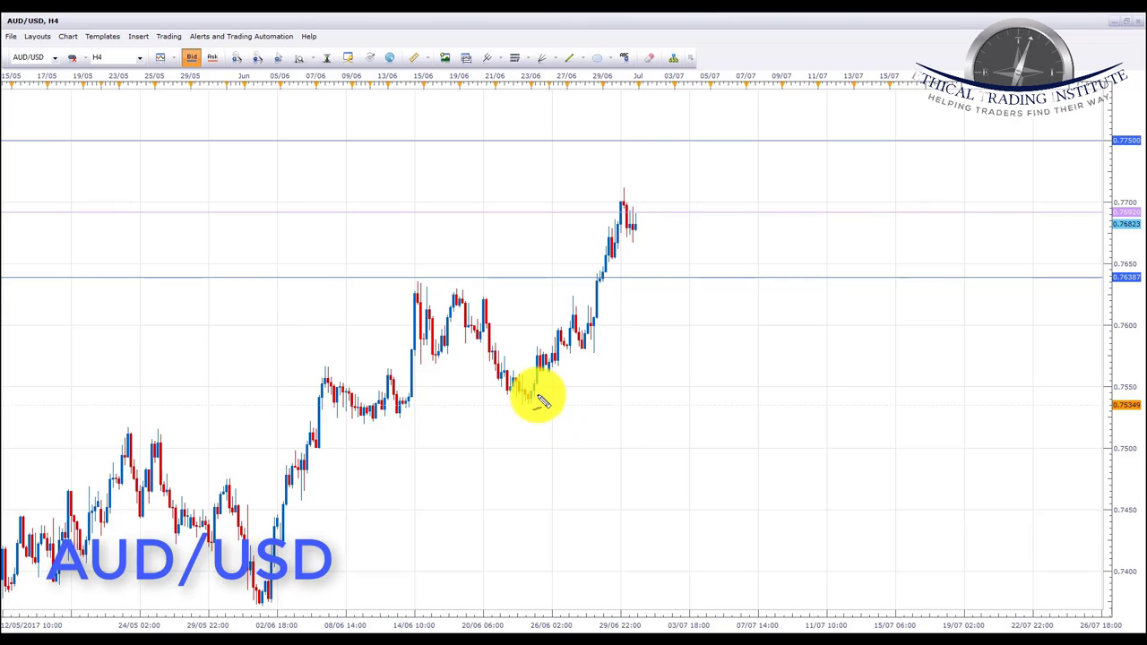
# Step: Trace the AUD/USD uptrend from the late-June low into a new high and pullback to 0.76920, and clear the drawing
pyautogui.moveTo(534, 394)
pyautogui.mouseDown()
pyautogui.moveTo(560, 330)
pyautogui.moveTo(583, 343)
pyautogui.moveTo(602, 262)
pyautogui.moveTo(645, 193)
pyautogui.moveTo(660, 177)
pyautogui.moveTo(692, 211)
pyautogui.mouseUp()
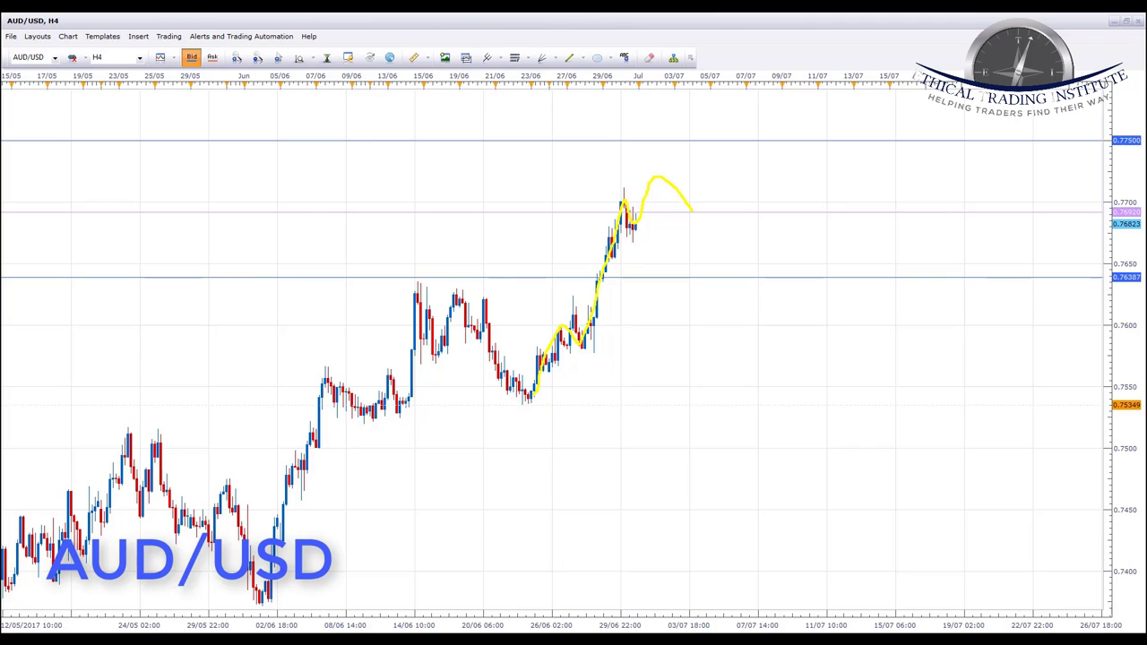
pyautogui.press('Escape')
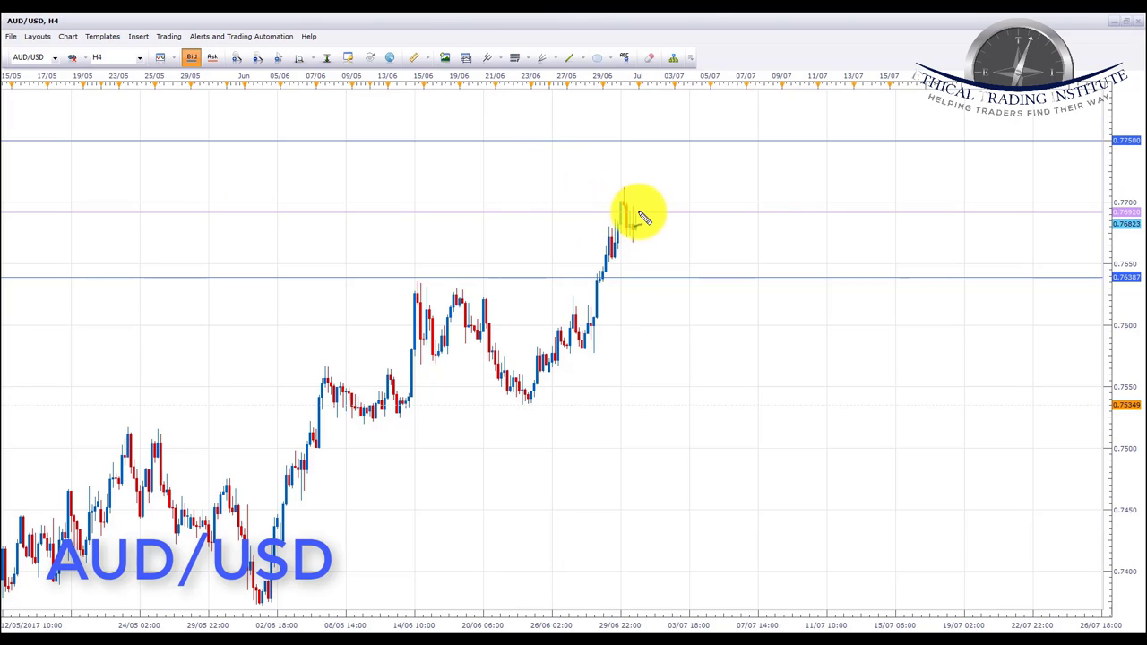
# Step: Sketch an AUD/USD retest of 0.76920 followed by a rally, and highlight the 0.77500 target level
pyautogui.moveTo(639, 204)
pyautogui.mouseDown()
pyautogui.moveTo(672, 192)
pyautogui.moveTo(688, 211)
pyautogui.mouseUp()
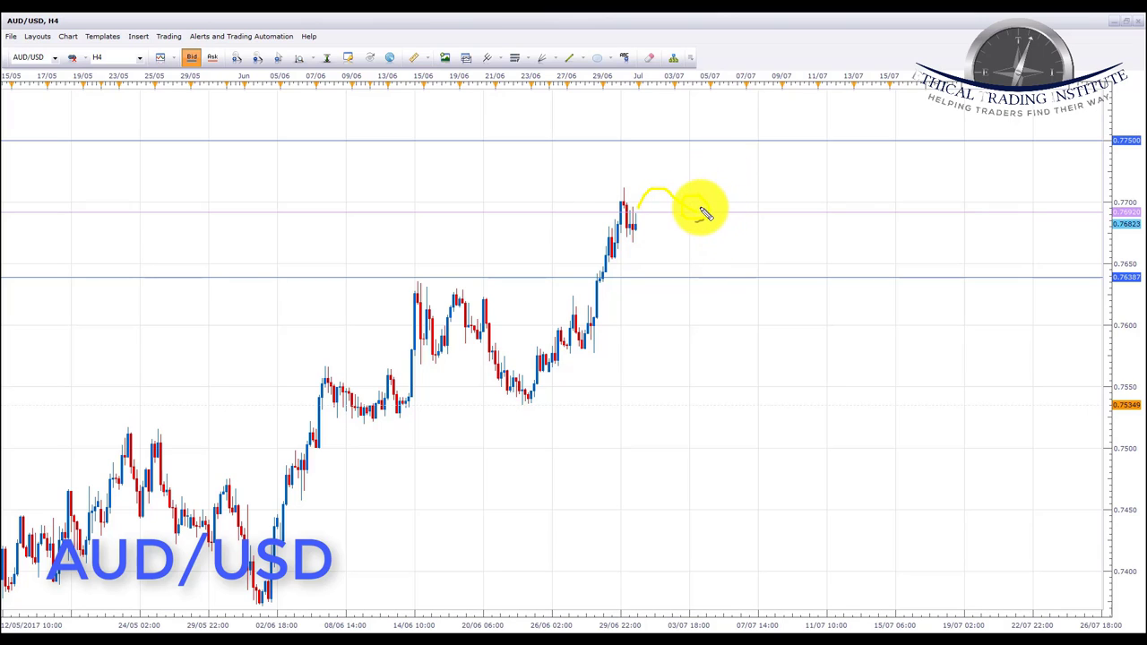
pyautogui.moveTo(705, 215); pyautogui.dragTo(737, 158)
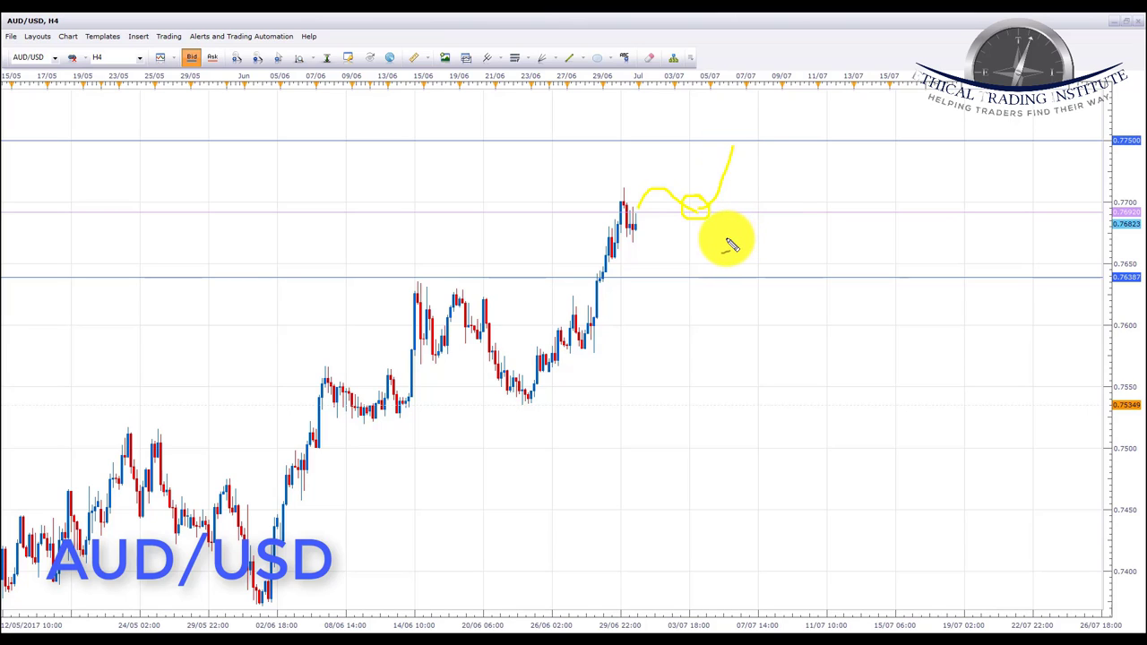
pyautogui.moveTo(670, 139); pyautogui.dragTo(766, 145)
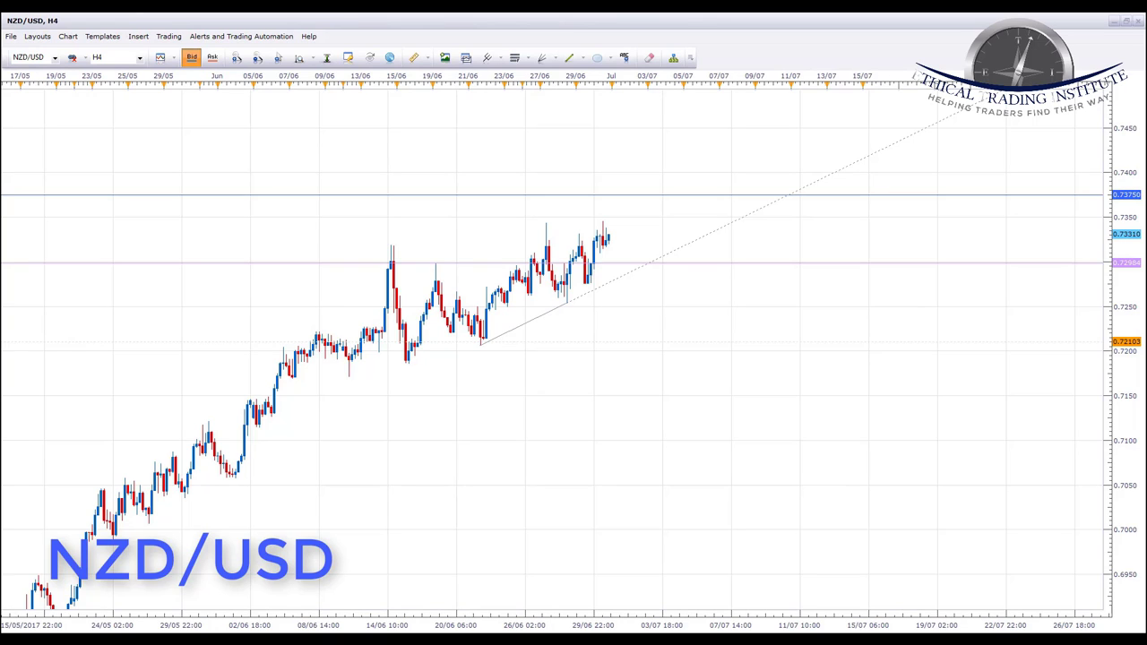
# Step: Trace the NZD/USD uptrend, mark a pullback to 0.72984 with the 0.73750 level highlighted, and clear the markings
pyautogui.moveTo(482, 339)
pyautogui.mouseDown()
pyautogui.moveTo(538, 247)
pyautogui.moveTo(567, 266)
pyautogui.moveTo(576, 239)
pyautogui.moveTo(595, 278)
pyautogui.moveTo(602, 223)
pyautogui.mouseUp()
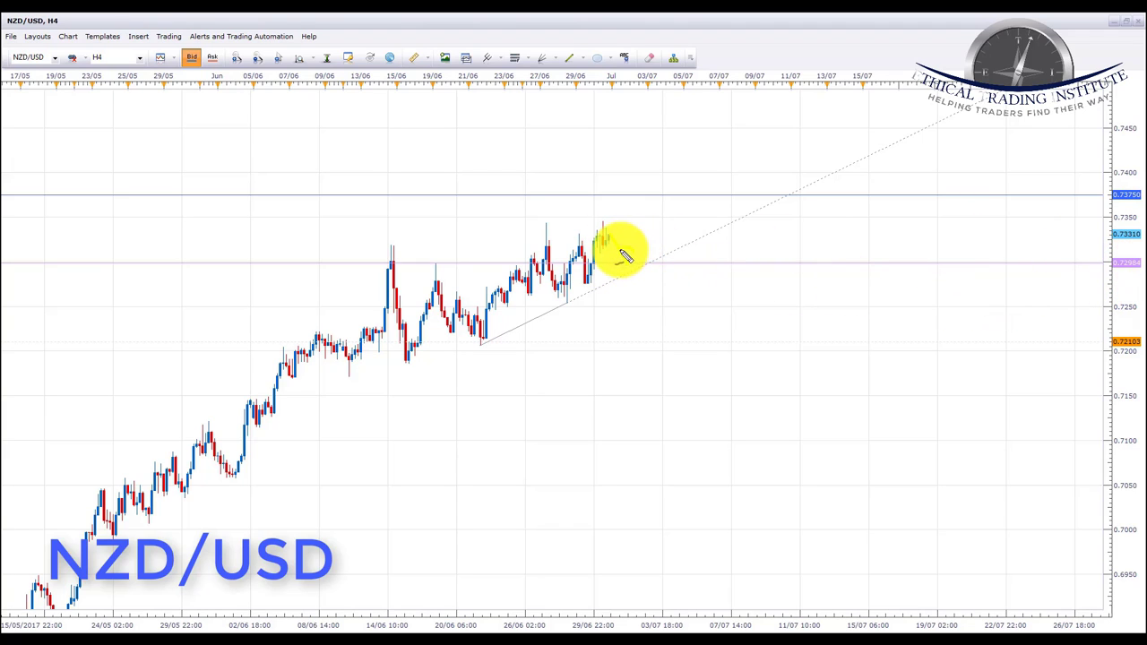
pyautogui.moveTo(626, 255)
pyautogui.mouseDown()
pyautogui.moveTo(615, 269)
pyautogui.moveTo(640, 263)
pyautogui.moveTo(610, 235)
pyautogui.mouseUp()
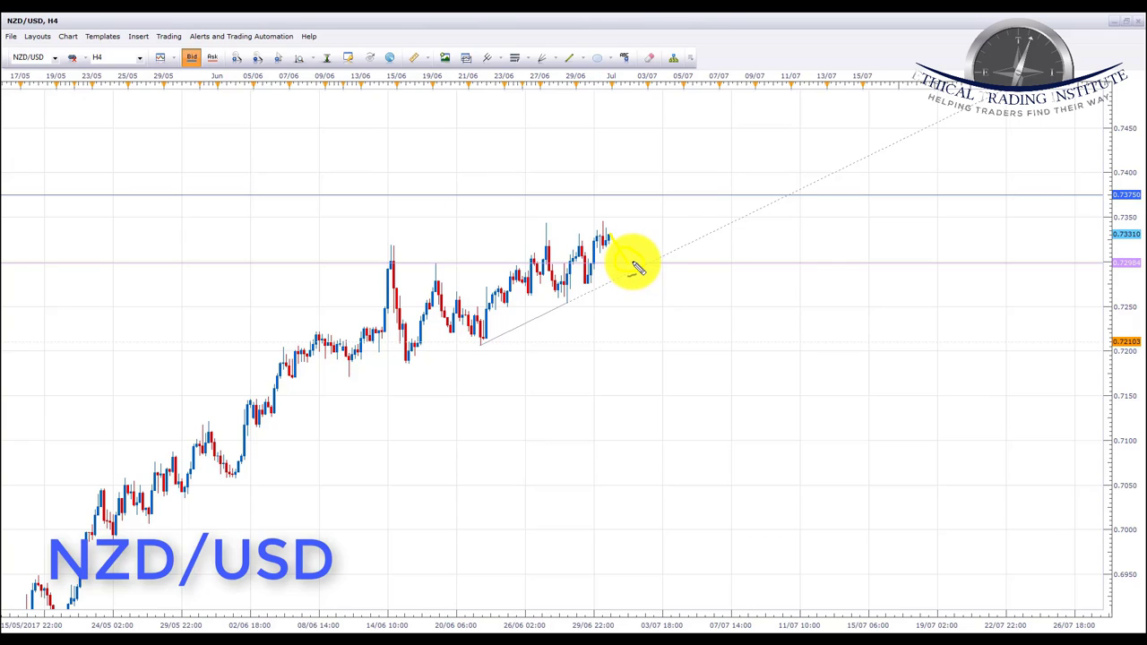
pyautogui.moveTo(667, 195); pyautogui.dragTo(596, 194)
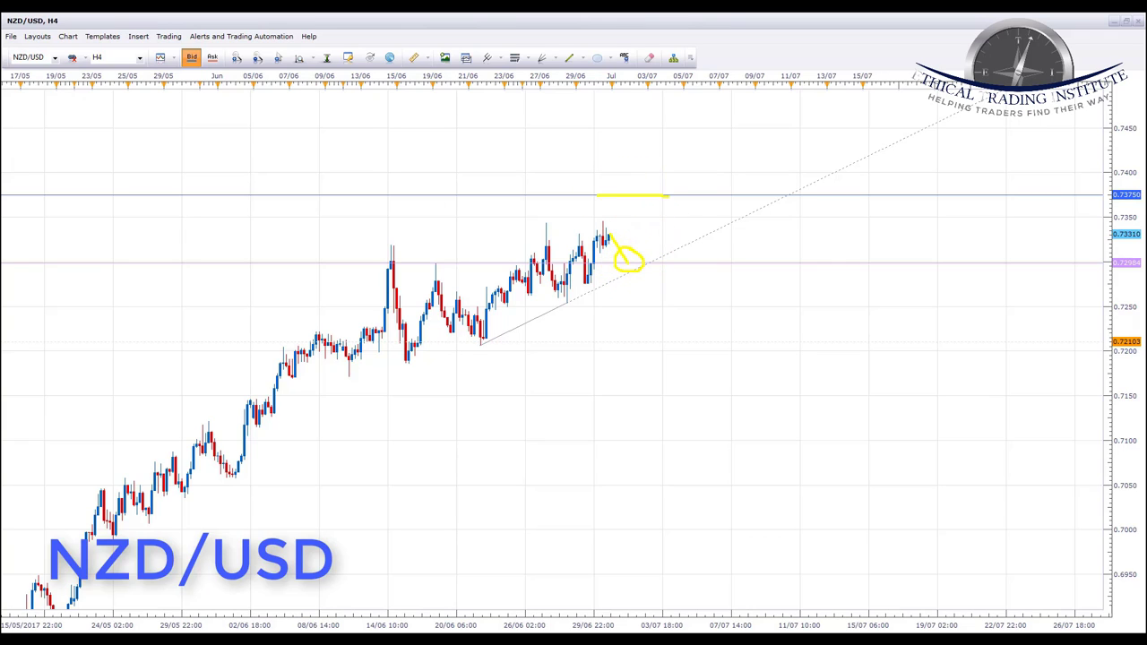
pyautogui.press('Escape')
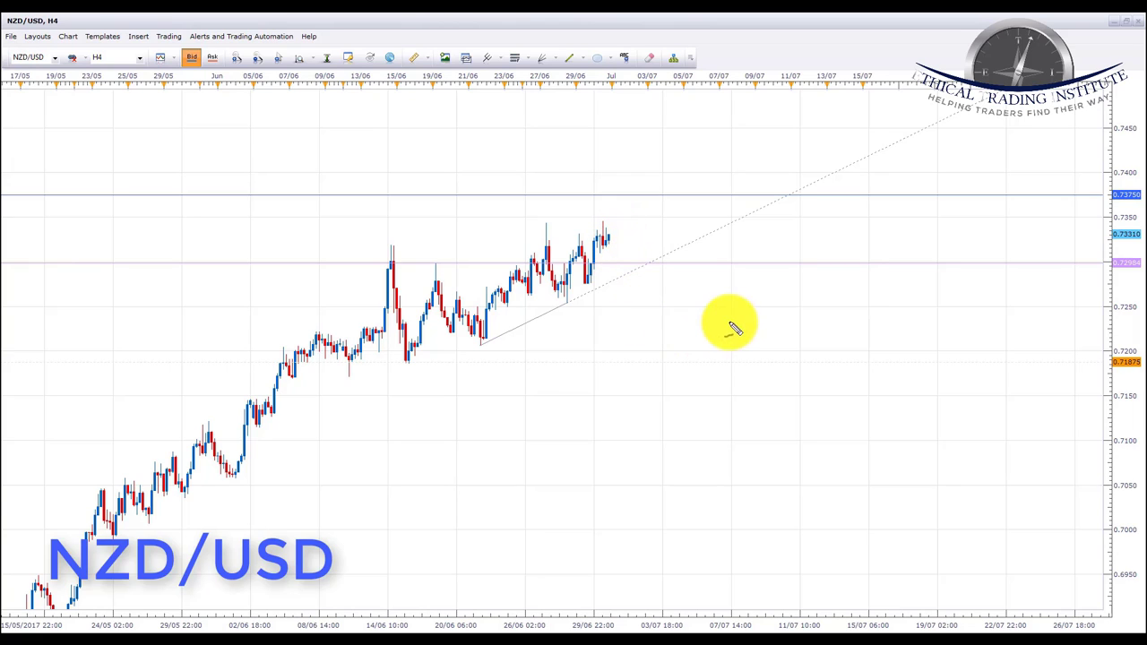
# Step: Circle the area below the NZD/USD trendline and sketch a bounce from 0.72984 towards 0.73750
pyautogui.moveTo(717, 302)
pyautogui.mouseDown()
pyautogui.moveTo(632, 341)
pyautogui.moveTo(653, 384)
pyautogui.moveTo(735, 356)
pyautogui.moveTo(735, 310)
pyautogui.moveTo(717, 298)
pyautogui.mouseUp()
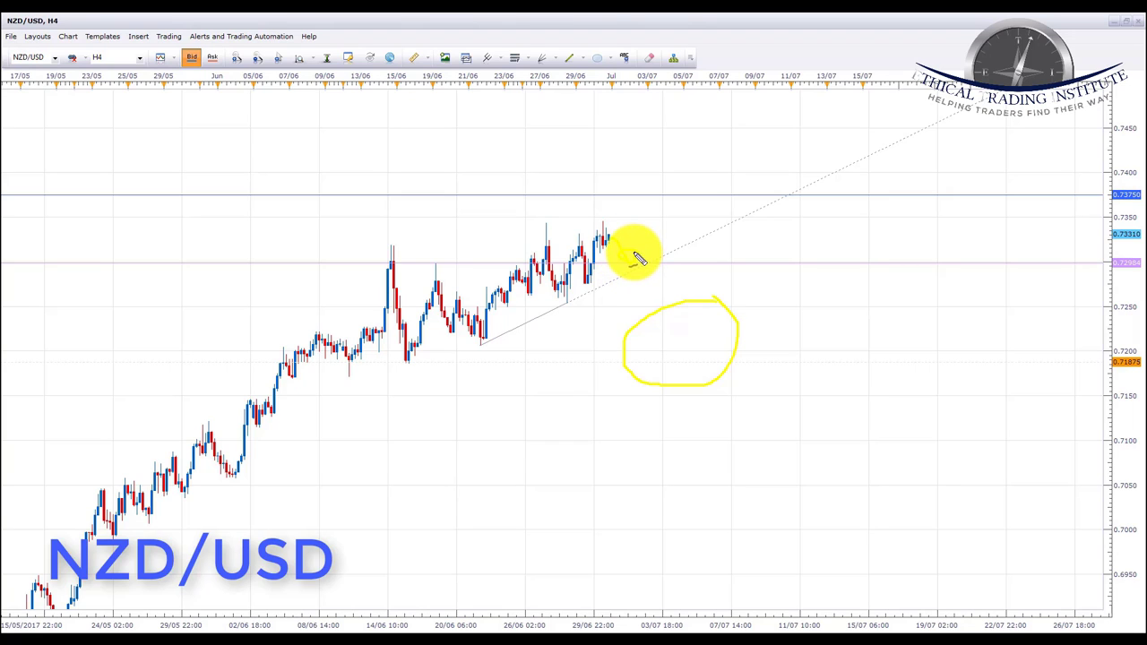
pyautogui.moveTo(636, 266)
pyautogui.mouseDown()
pyautogui.moveTo(657, 200)
pyautogui.moveTo(632, 205)
pyautogui.mouseUp()
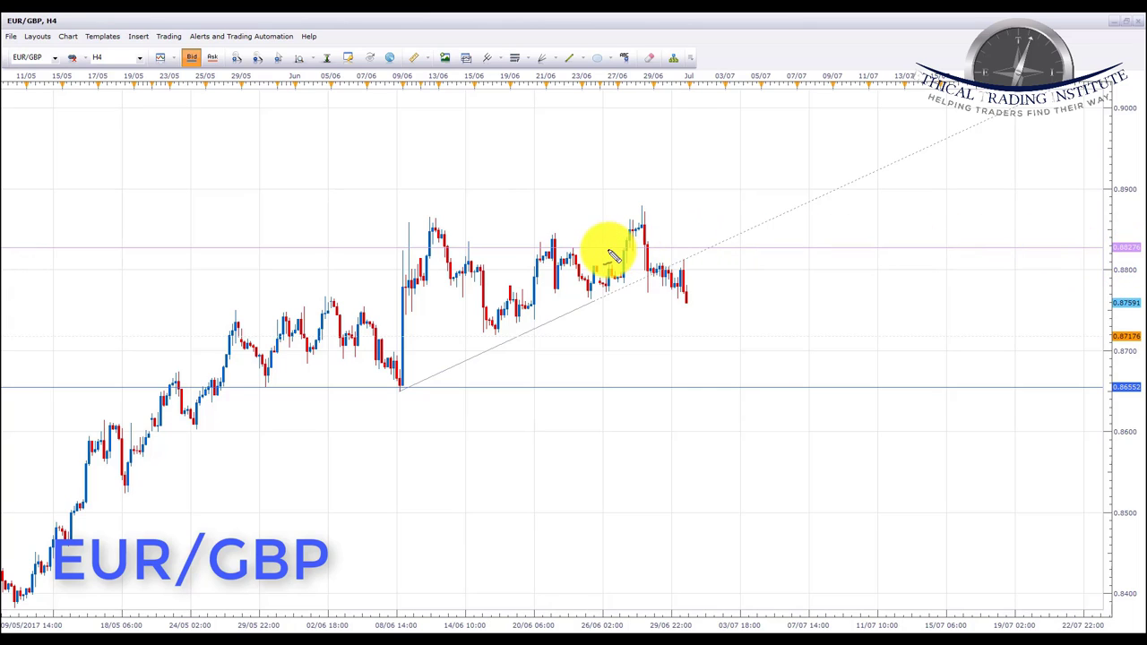
# Step: Highlight 0.88276 on the EUR/GBP H4 chart, draw a rising line across the June highs, and clear the markings
pyautogui.moveTo(607, 248); pyautogui.dragTo(704, 249)
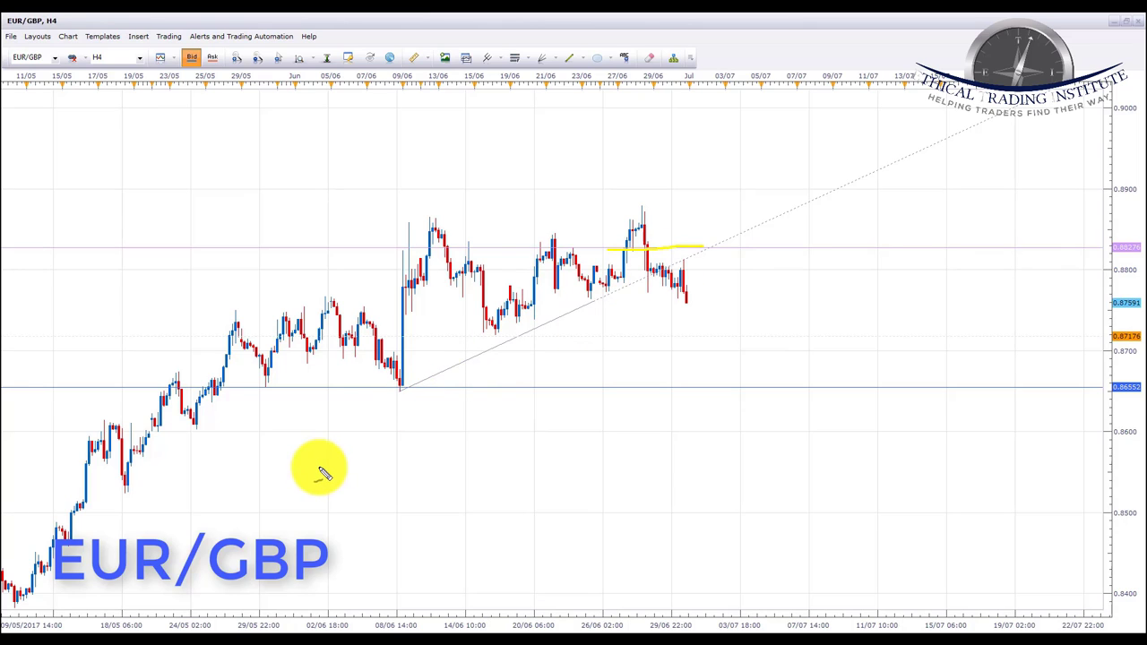
pyautogui.moveTo(384, 271)
pyautogui.mouseDown()
pyautogui.moveTo(593, 240)
pyautogui.moveTo(678, 207)
pyautogui.mouseUp()
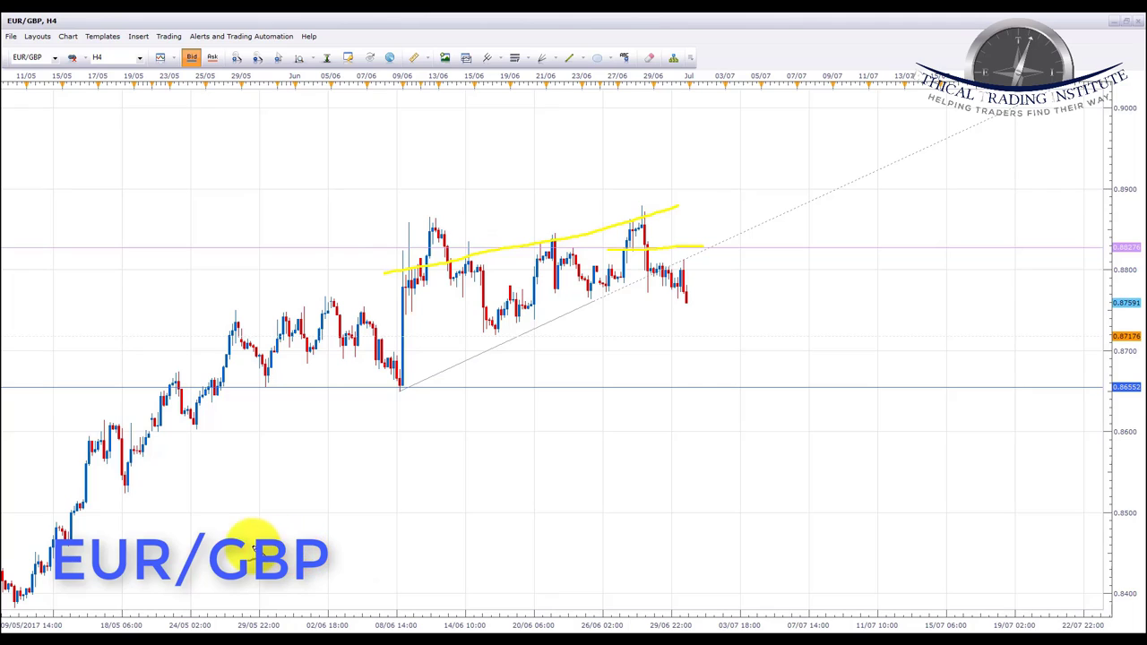
pyautogui.press('Escape')
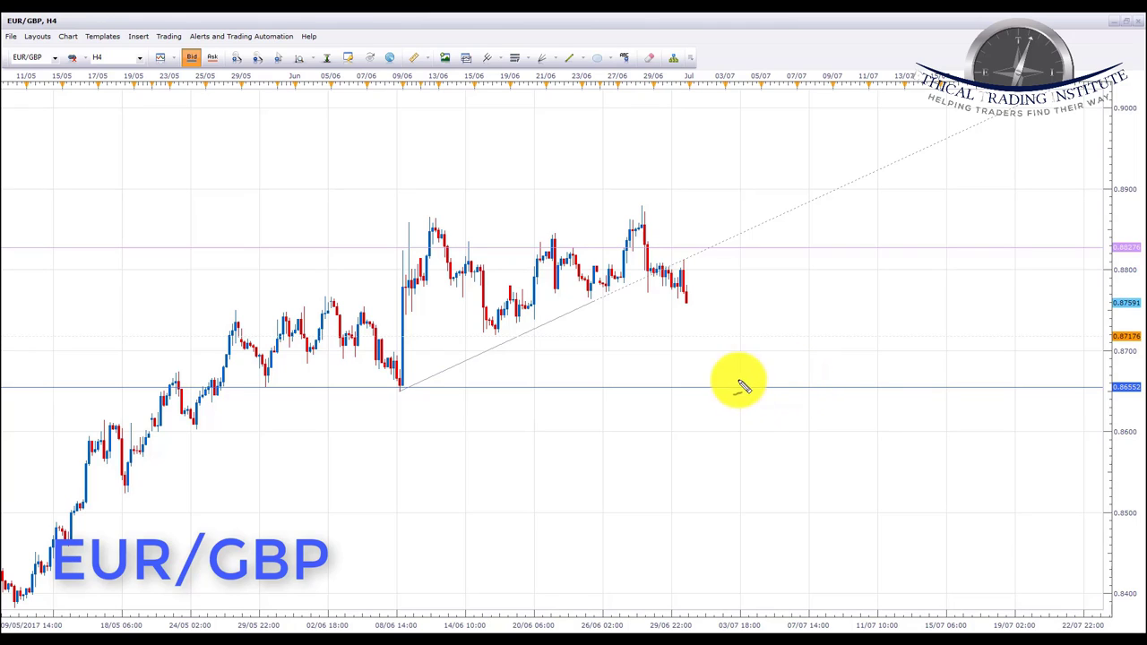
# Step: Highlight the EUR/GBP 0.86552 and 0.88276 levels and sketch a projected decline from the current price towards 0.86552
pyautogui.moveTo(654, 385); pyautogui.dragTo(749, 386)
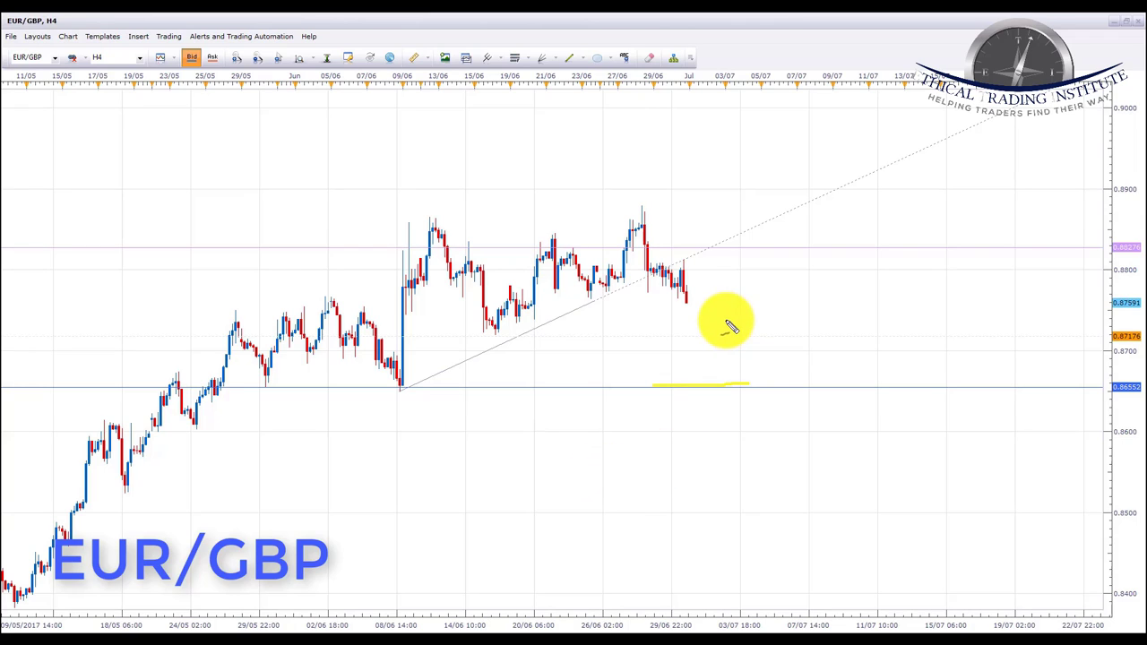
pyautogui.moveTo(690, 294)
pyautogui.mouseDown()
pyautogui.moveTo(705, 279)
pyautogui.moveTo(743, 375)
pyautogui.mouseUp()
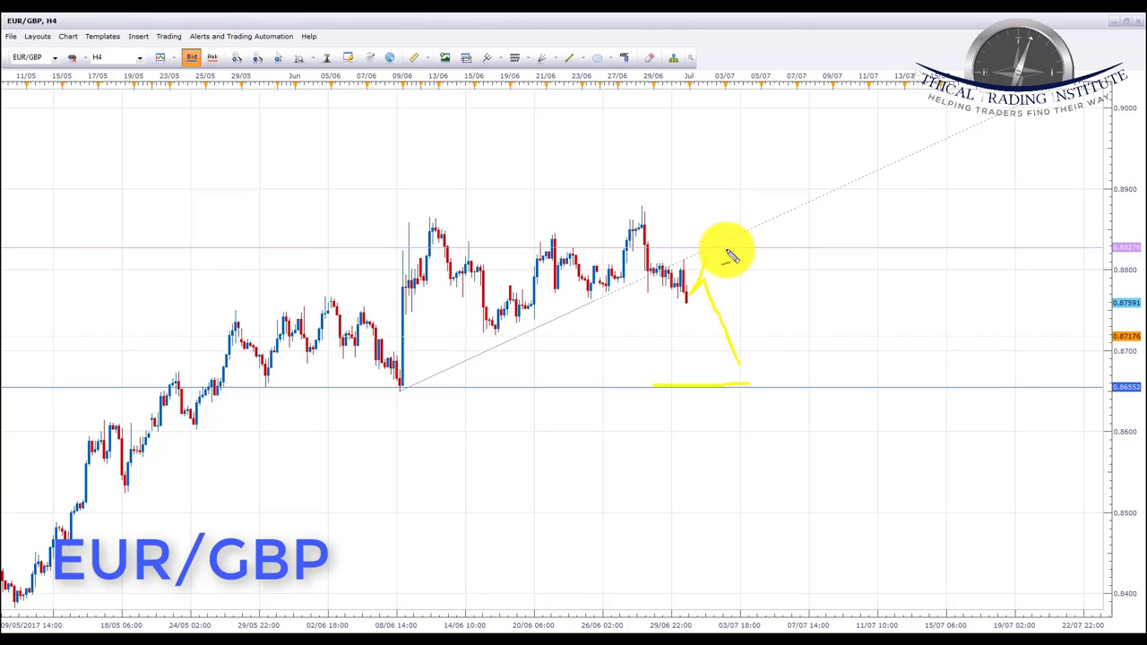
pyautogui.moveTo(682, 249); pyautogui.dragTo(728, 248)
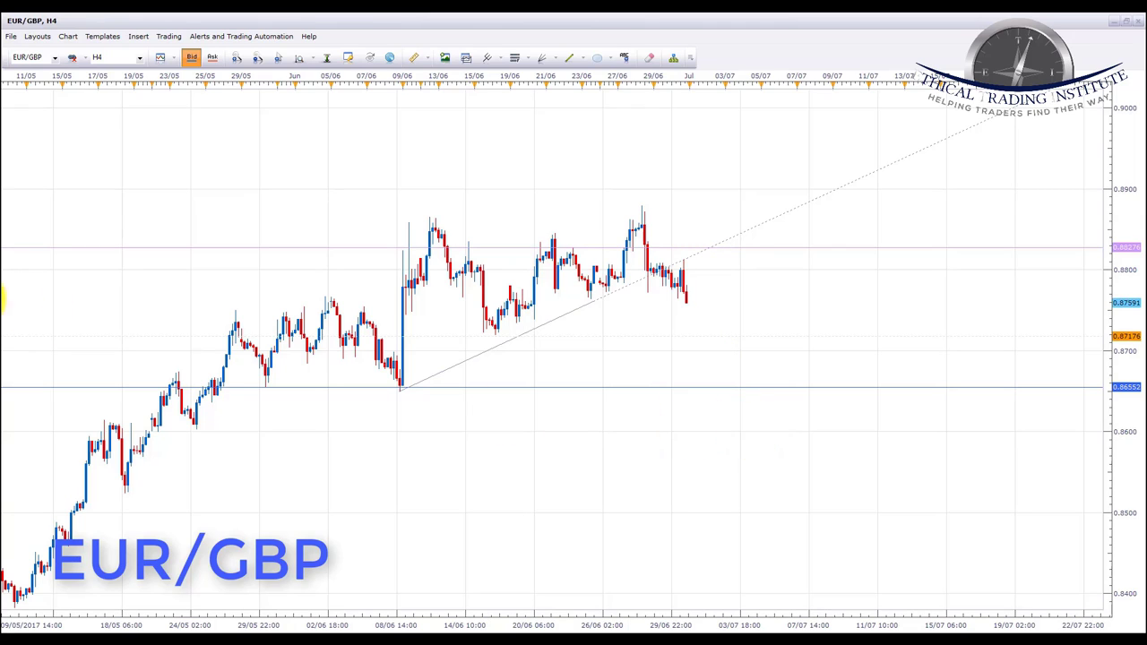
# Step: Circle the EUR/GBP areas just below 0.88276 and around the current price, and highlight the 0.86552 target level
pyautogui.moveTo(721, 245)
pyautogui.mouseDown()
pyautogui.moveTo(686, 269)
pyautogui.moveTo(725, 248)
pyautogui.moveTo(683, 253)
pyautogui.mouseUp()
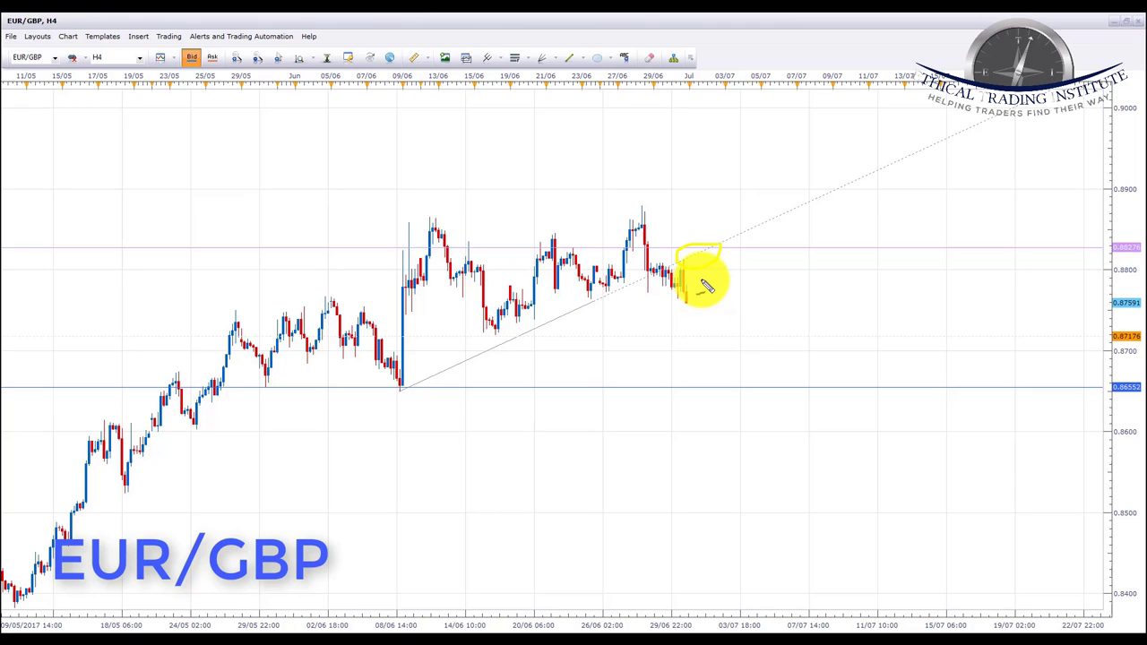
pyautogui.moveTo(707, 285)
pyautogui.mouseDown()
pyautogui.moveTo(684, 289)
pyautogui.moveTo(697, 302)
pyautogui.moveTo(707, 282)
pyautogui.mouseUp()
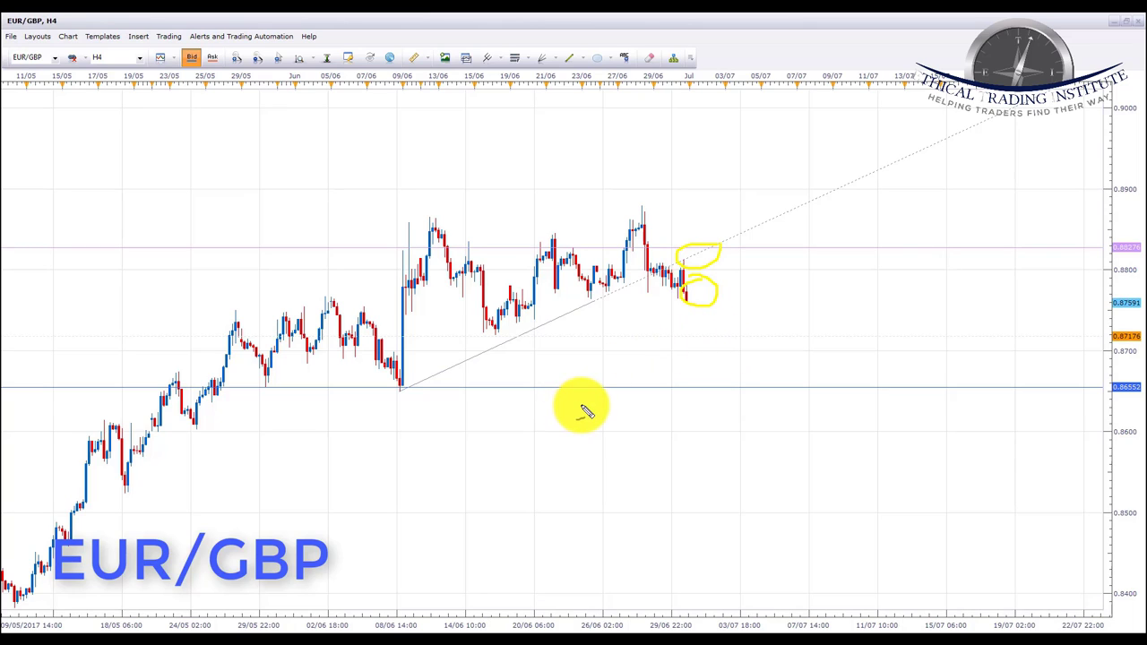
pyautogui.moveTo(697, 392); pyautogui.dragTo(761, 391)
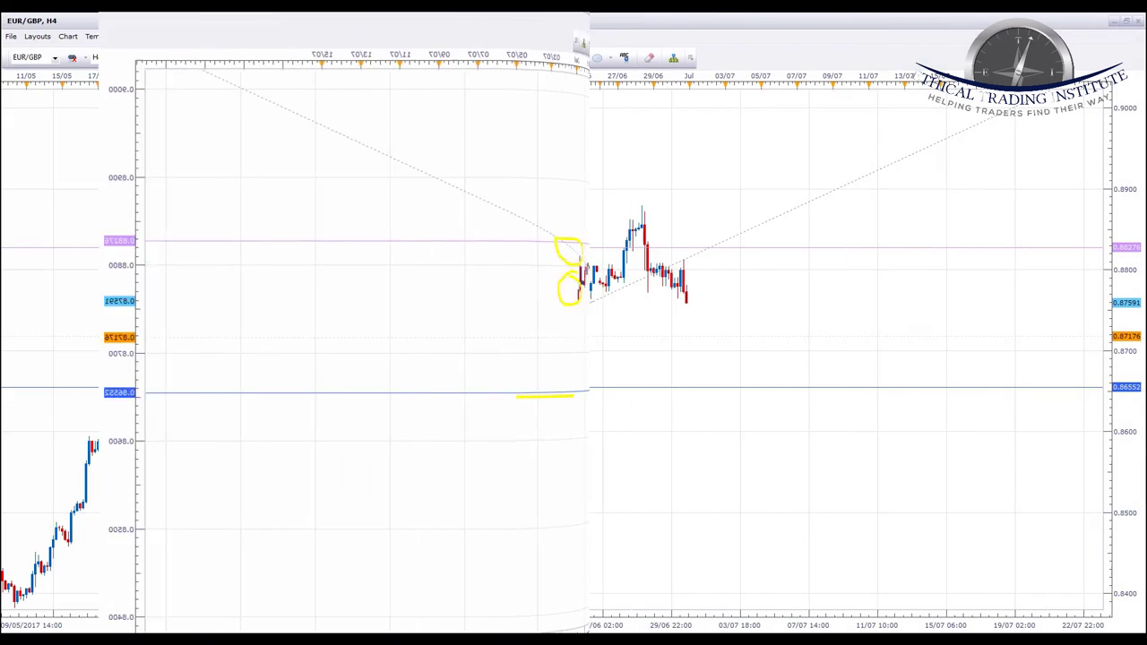
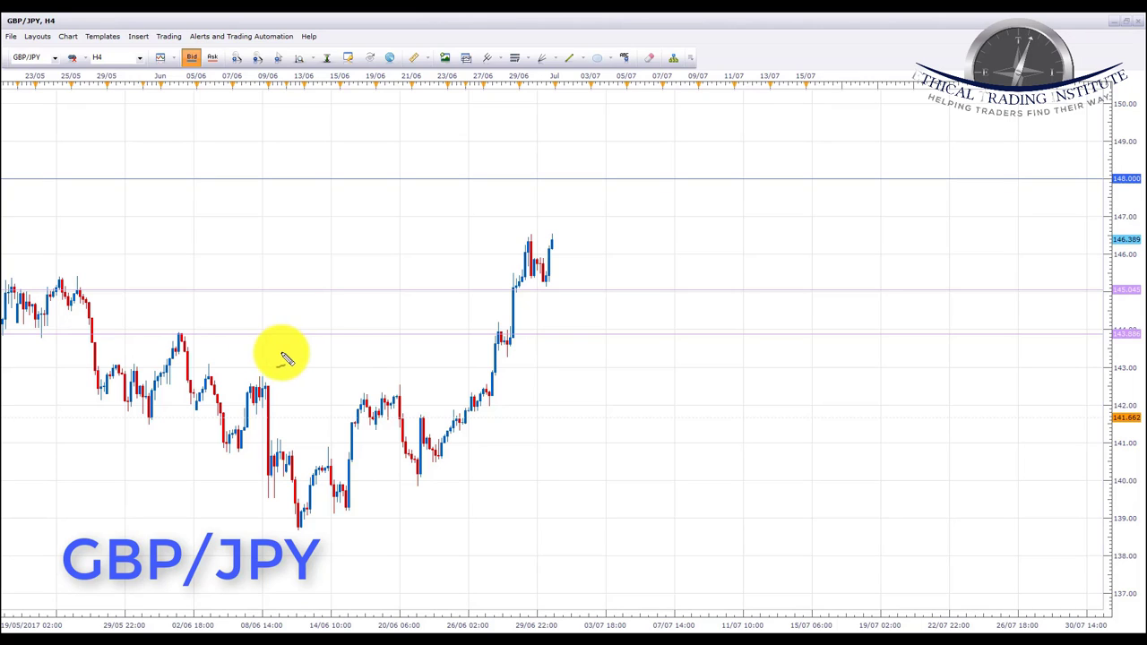
# Step: Highlight the 143.886 and 145.045 levels on the GBP/JPY H4 chart and trace the recent pullback to 145.045
pyautogui.moveTo(484, 334); pyautogui.dragTo(518, 334)
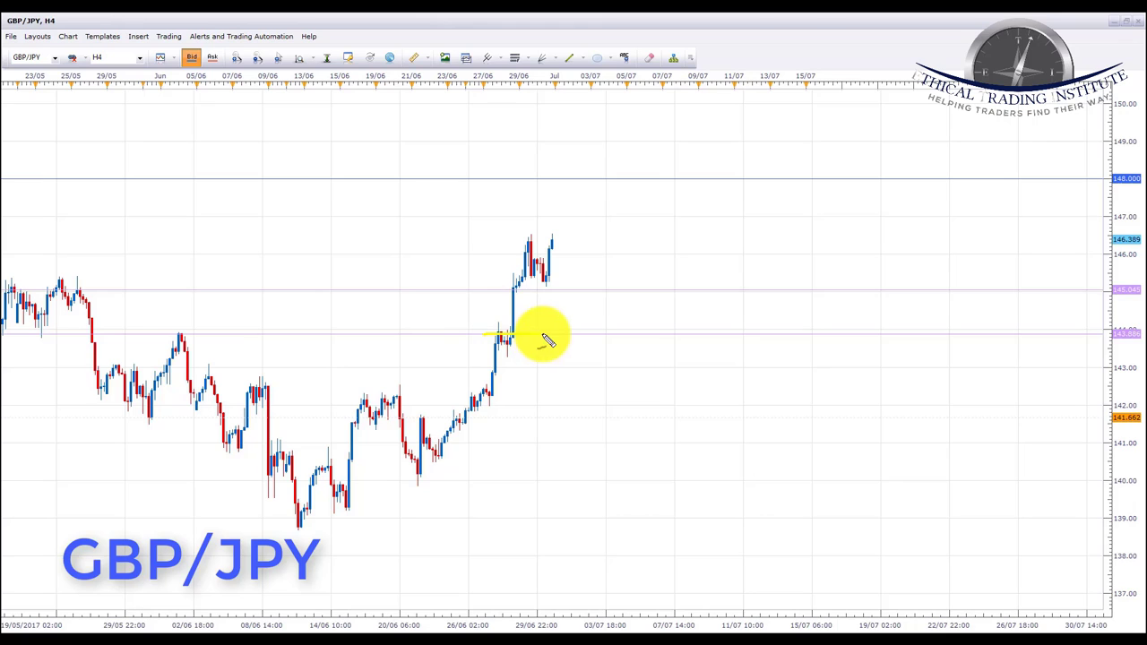
pyautogui.moveTo(498, 290); pyautogui.dragTo(545, 290)
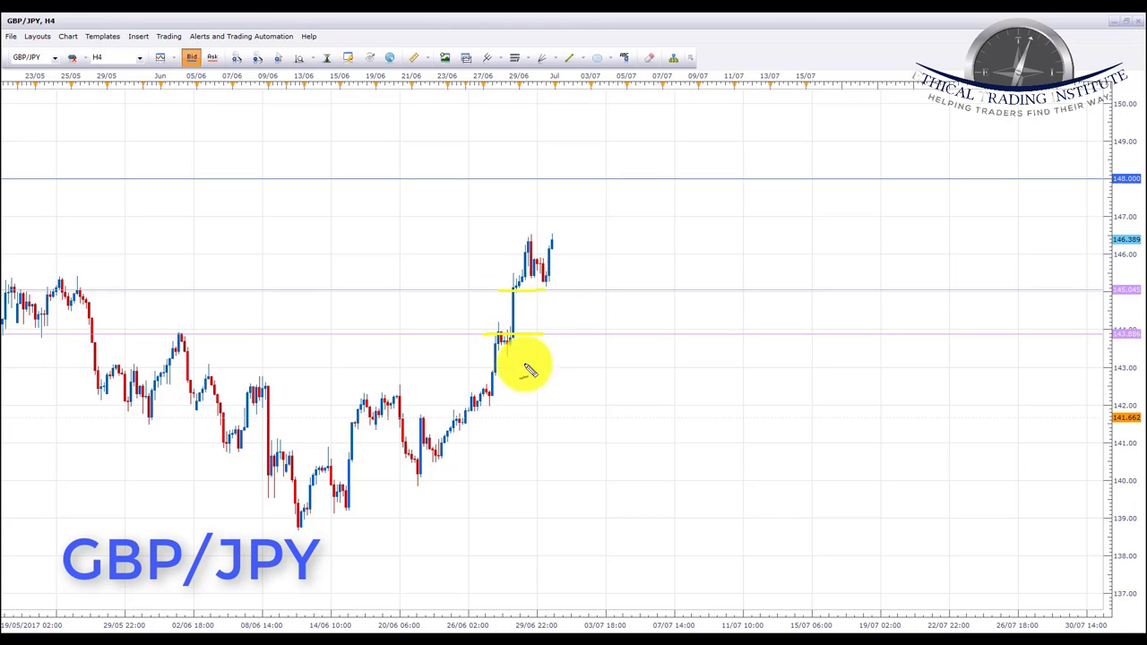
pyautogui.moveTo(536, 244); pyautogui.dragTo(547, 273)
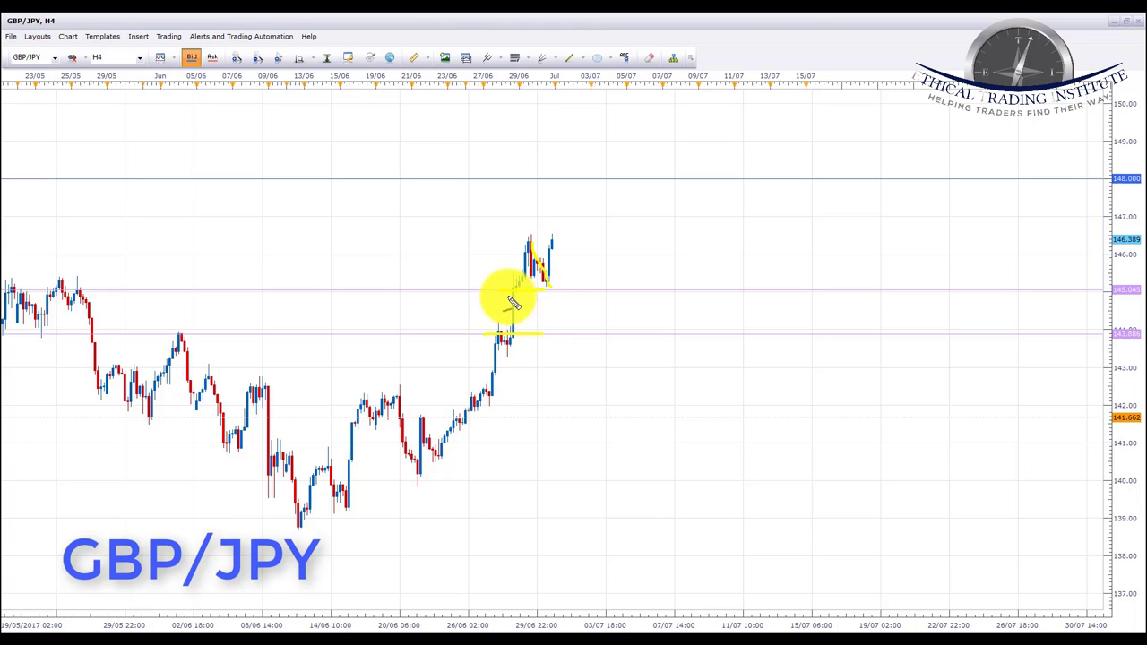
pyautogui.moveTo(1134, 283)
pyautogui.mouseDown()
pyautogui.moveTo(1114, 299)
pyautogui.moveTo(1131, 278)
pyautogui.mouseUp()
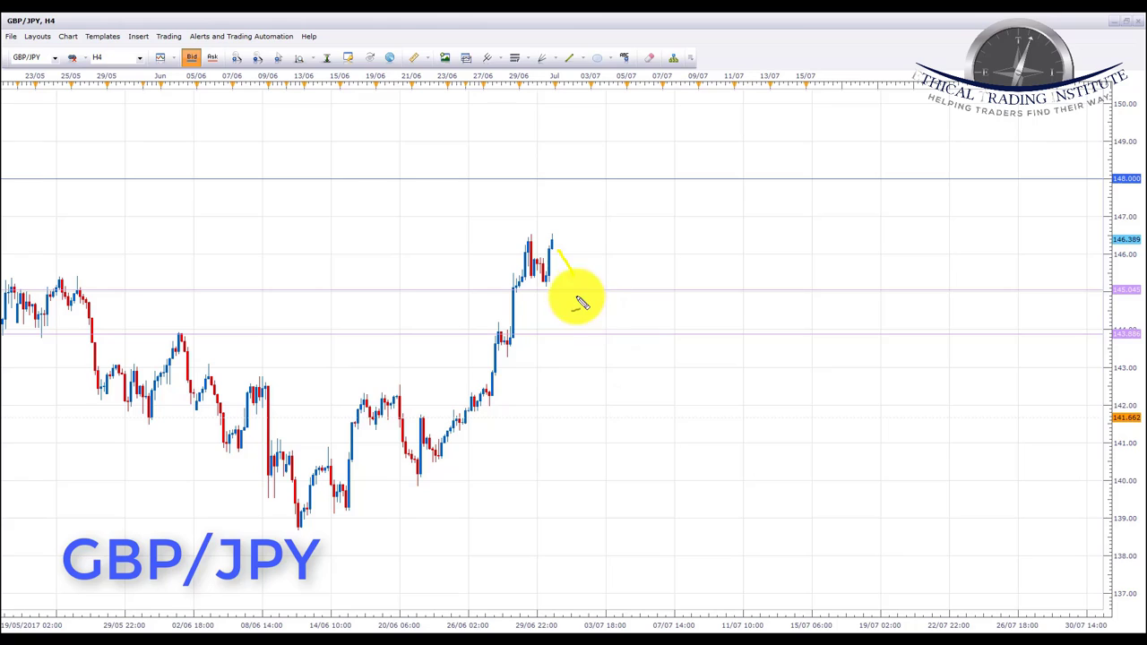
# Step: Mark GBP/JPY support at 145.045, circle the area just above it, and highlight the 148.000 target level
pyautogui.moveTo(561, 290); pyautogui.dragTo(614, 296)
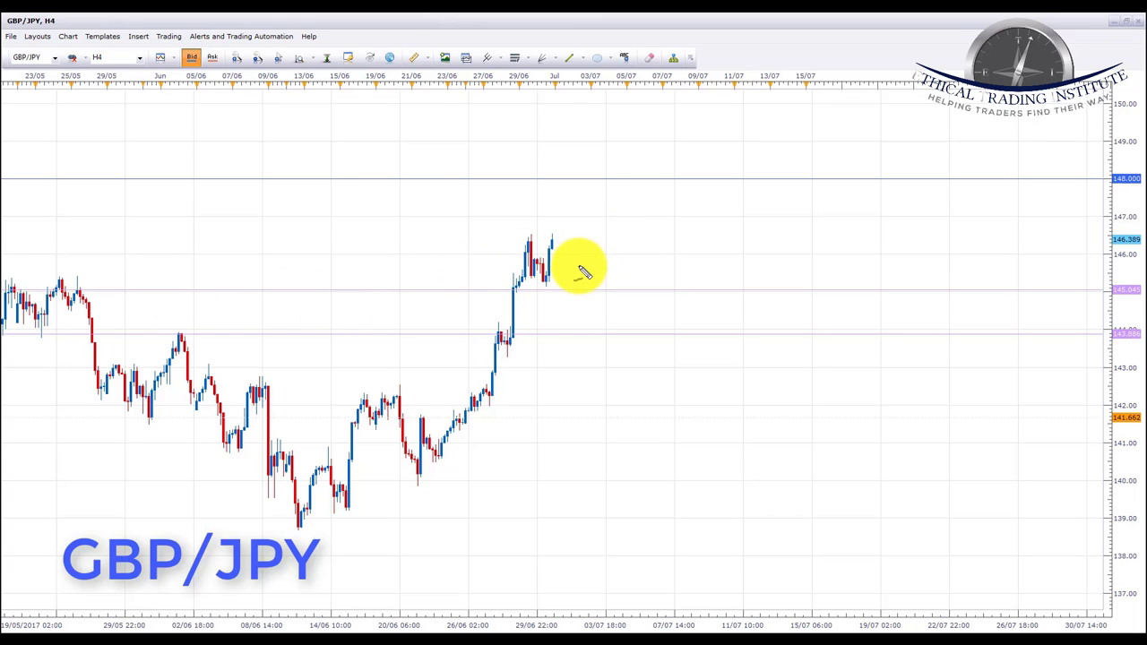
pyautogui.moveTo(579, 268)
pyautogui.mouseDown()
pyautogui.moveTo(557, 267)
pyautogui.moveTo(576, 290)
pyautogui.moveTo(586, 264)
pyautogui.mouseUp()
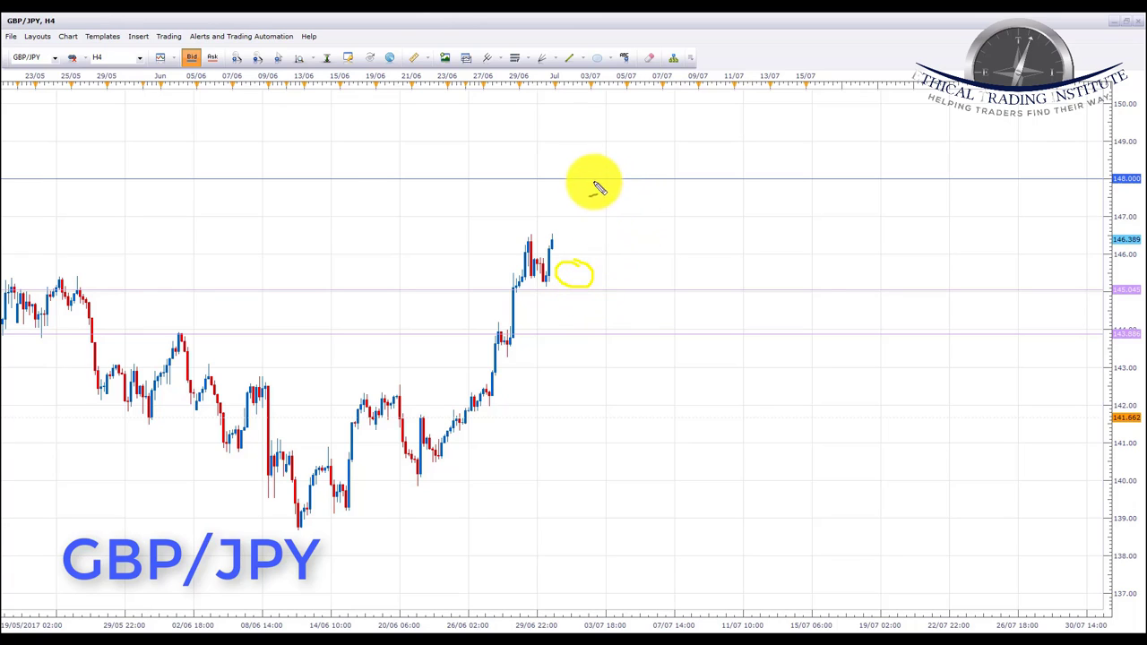
pyautogui.moveTo(570, 180); pyautogui.dragTo(627, 178)
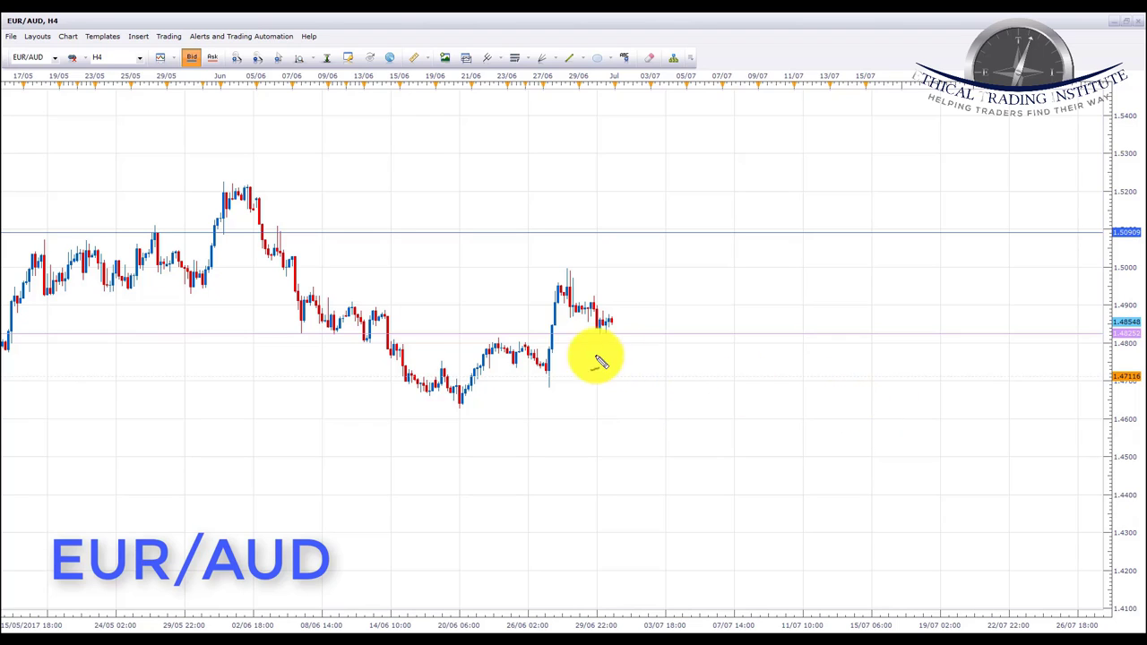
# Step: Highlight the 1.48252 level on the EUR/AUD H4 chart and trace the late-June rally and its pullback to that level
pyautogui.moveTo(479, 336); pyautogui.dragTo(575, 338)
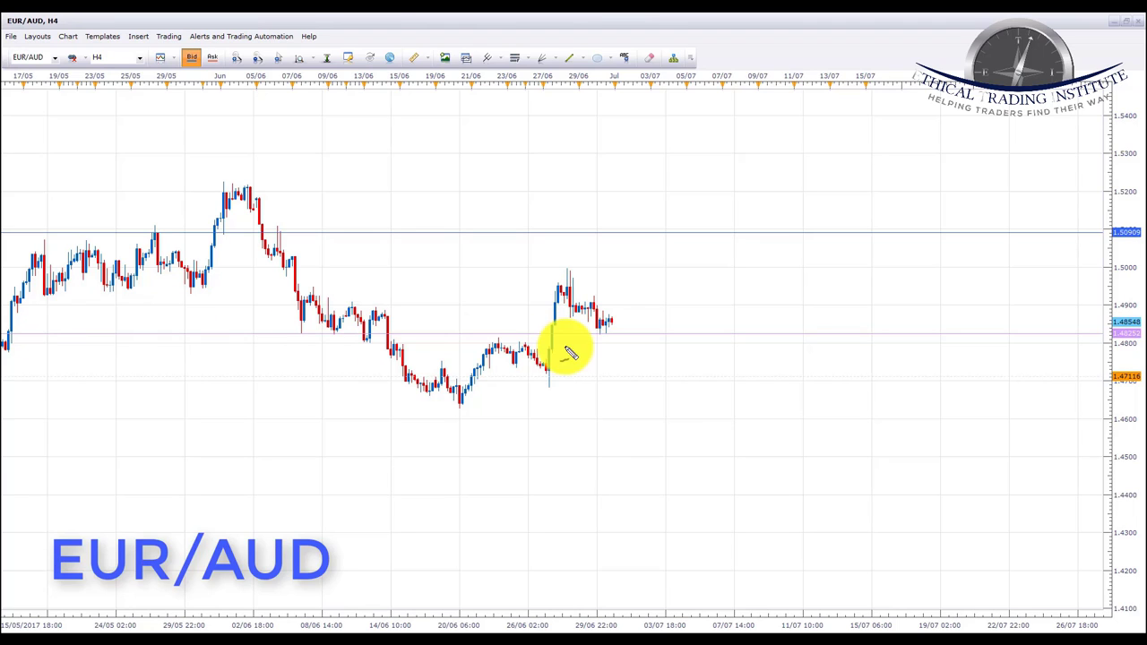
pyautogui.moveTo(549, 385)
pyautogui.mouseDown()
pyautogui.moveTo(546, 341)
pyautogui.moveTo(564, 281)
pyautogui.moveTo(581, 320)
pyautogui.moveTo(586, 307)
pyautogui.moveTo(604, 310)
pyautogui.moveTo(628, 332)
pyautogui.mouseUp()
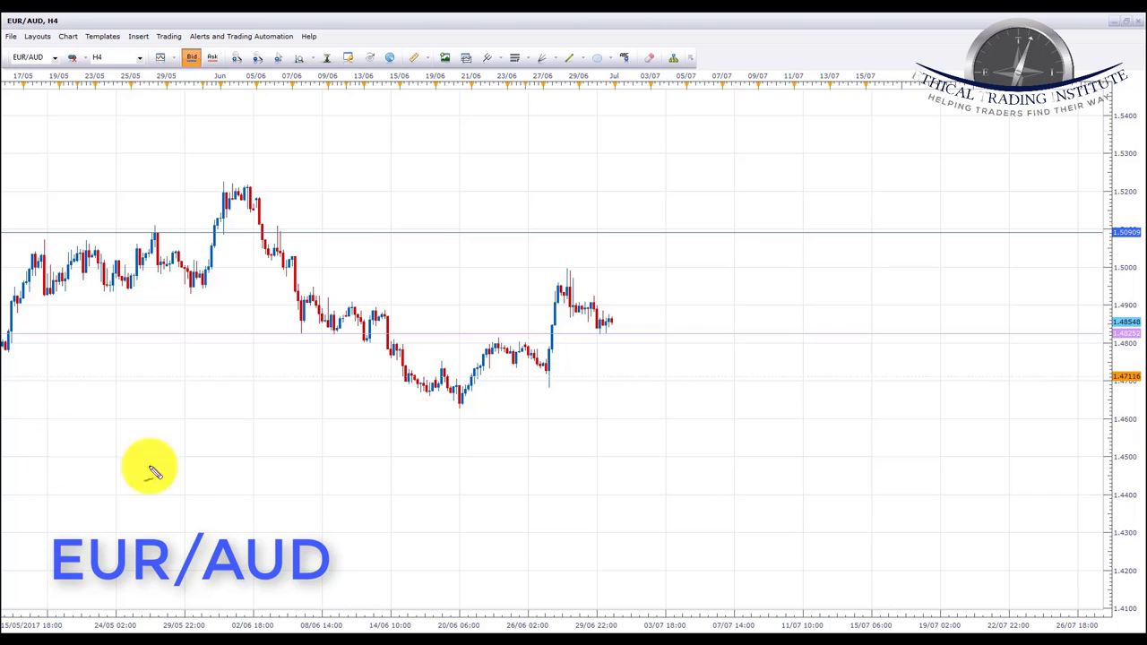
# Step: Circle the EUR/AUD area just above the 1.48252 level and draw a projected rise towards 1.50909
pyautogui.moveTo(607, 326)
pyautogui.mouseDown()
pyautogui.moveTo(591, 320)
pyautogui.moveTo(600, 335)
pyautogui.moveTo(614, 322)
pyautogui.moveTo(606, 316)
pyautogui.mouseUp()
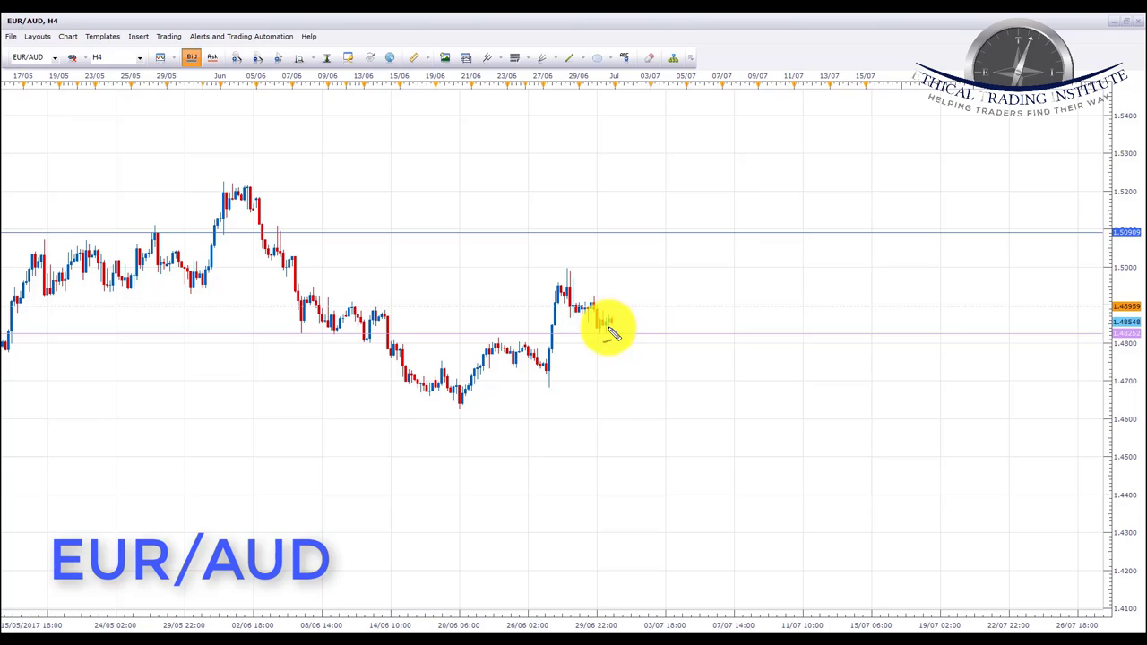
pyautogui.moveTo(633, 336); pyautogui.dragTo(673, 245)
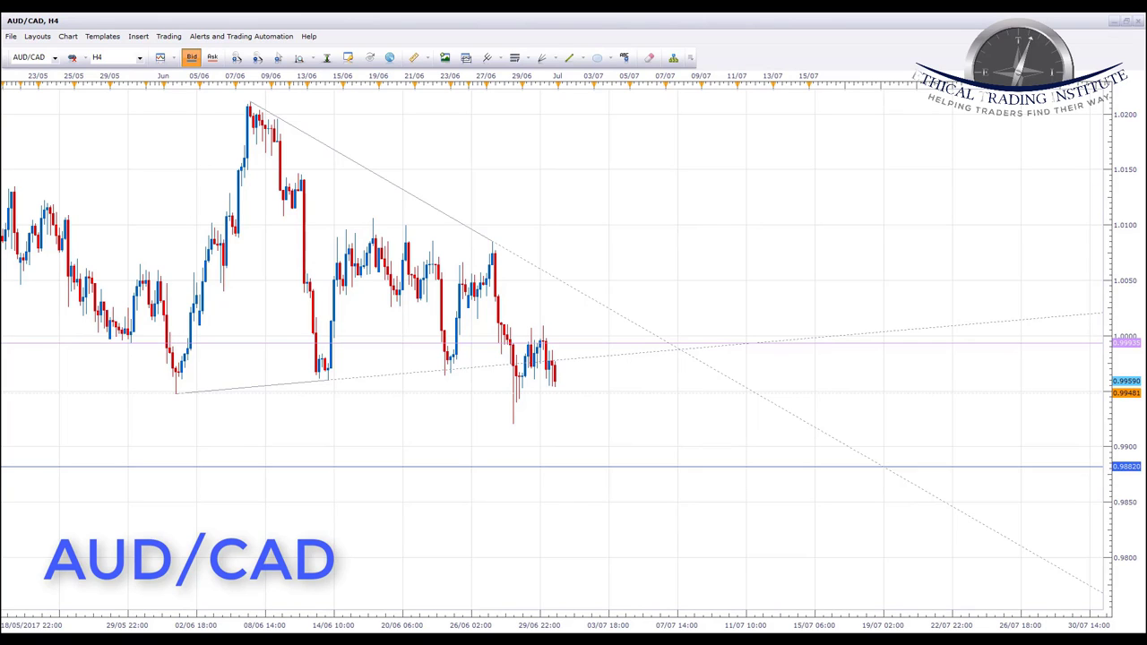
# Step: Trace both converging trendlines and the horizontal level just below 1.0000 on the AUD/CAD H4 chart, and clear the highlights
pyautogui.moveTo(268, 114)
pyautogui.mouseDown()
pyautogui.moveTo(593, 302)
pyautogui.moveTo(626, 336)
pyautogui.mouseUp()
pyautogui.moveTo(179, 390)
pyautogui.mouseDown()
pyautogui.moveTo(347, 389)
pyautogui.moveTo(628, 363)
pyautogui.mouseUp()
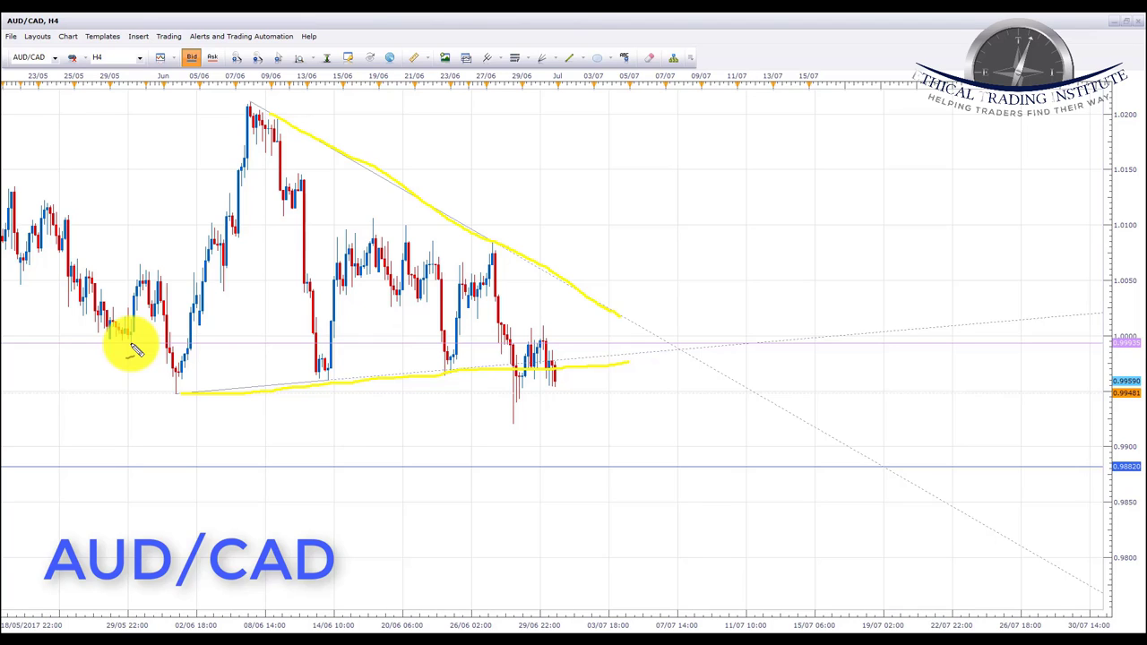
pyautogui.moveTo(135, 344); pyautogui.dragTo(585, 350)
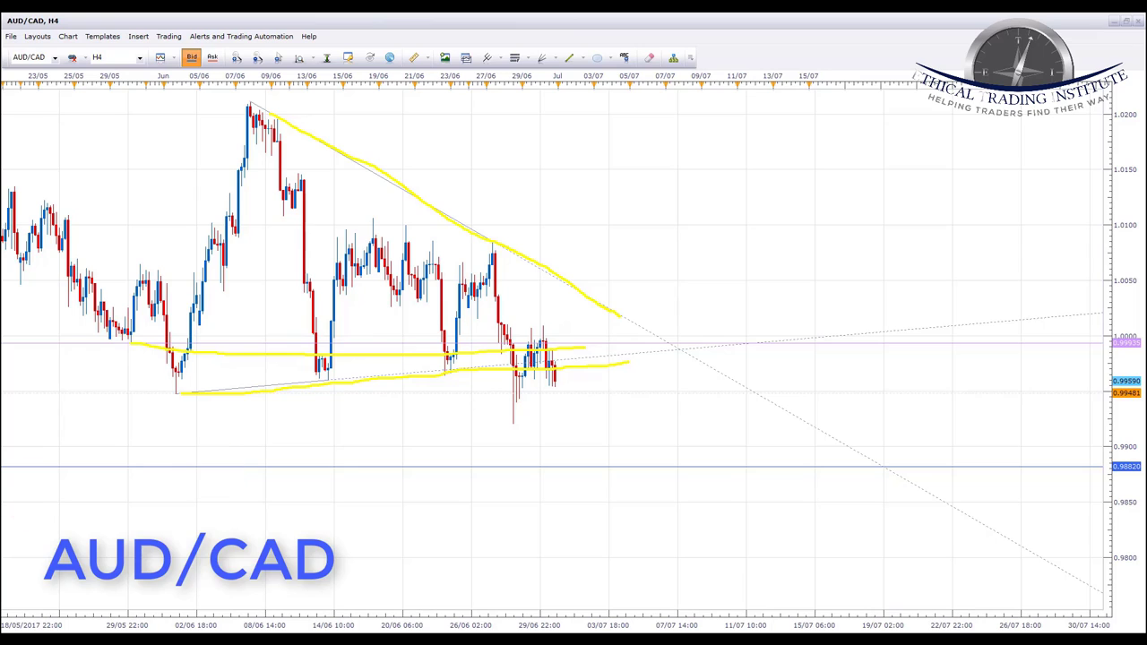
pyautogui.press('e')
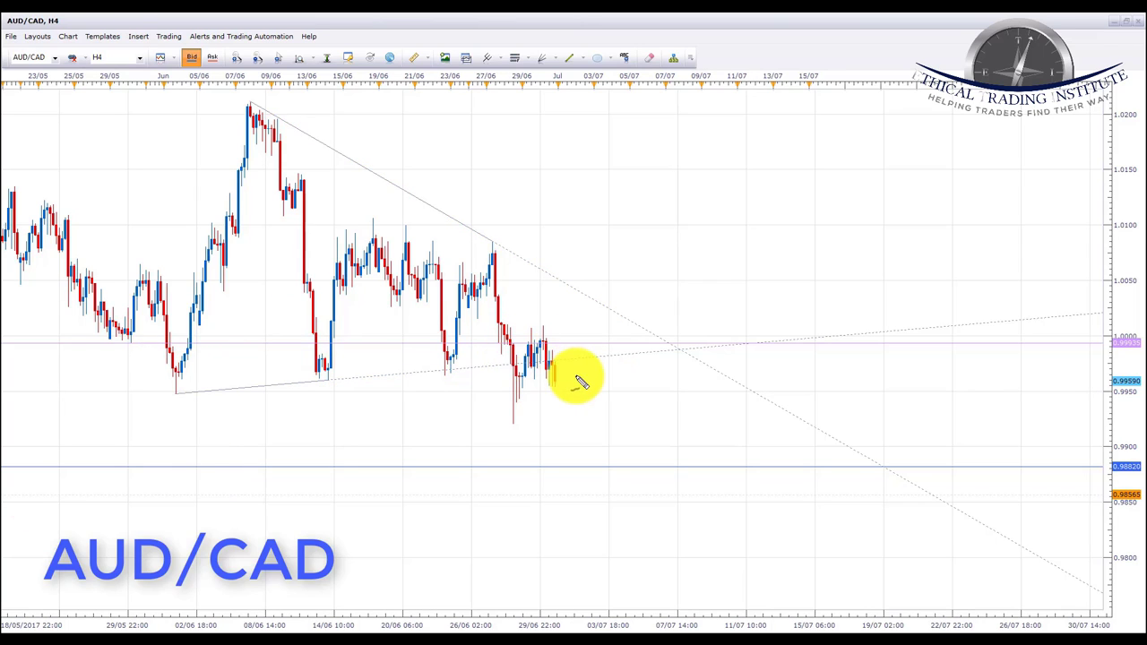
# Step: Circle the AUD/CAD area just below the rising trendline, project a drop to 0.98820 and highlight that target level
pyautogui.moveTo(357, 384); pyautogui.dragTo(580, 360)
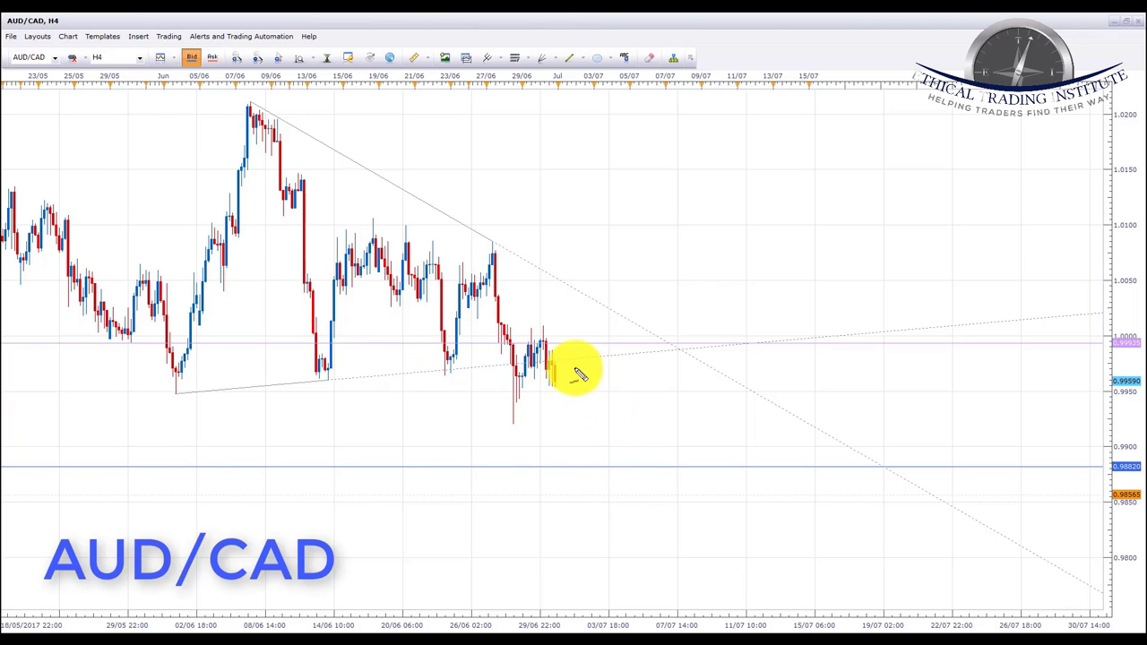
pyautogui.moveTo(574, 365)
pyautogui.mouseDown()
pyautogui.moveTo(543, 369)
pyautogui.moveTo(550, 385)
pyautogui.moveTo(584, 370)
pyautogui.moveTo(570, 360)
pyautogui.mouseUp()
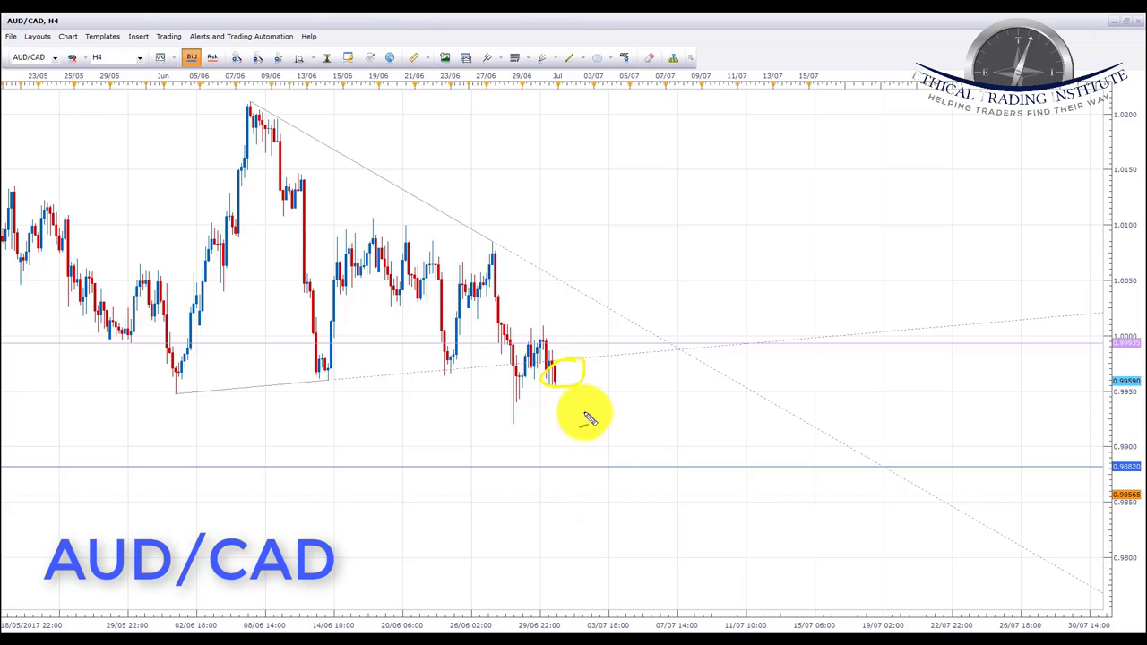
pyautogui.moveTo(580, 402); pyautogui.dragTo(613, 461)
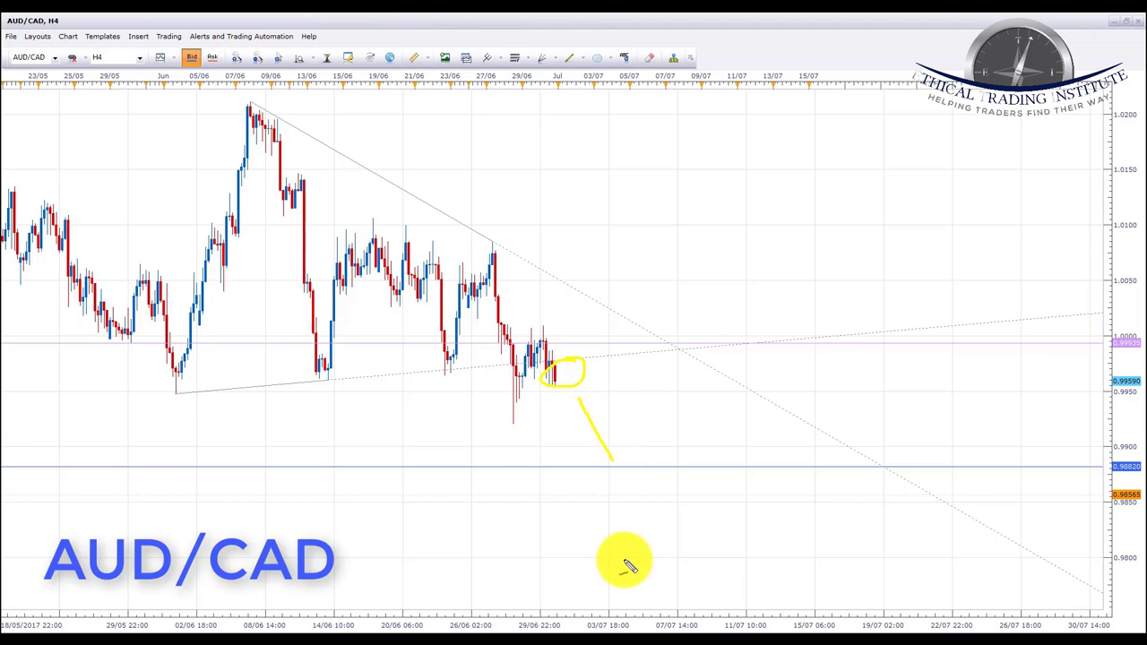
pyautogui.moveTo(539, 467); pyautogui.dragTo(672, 469)
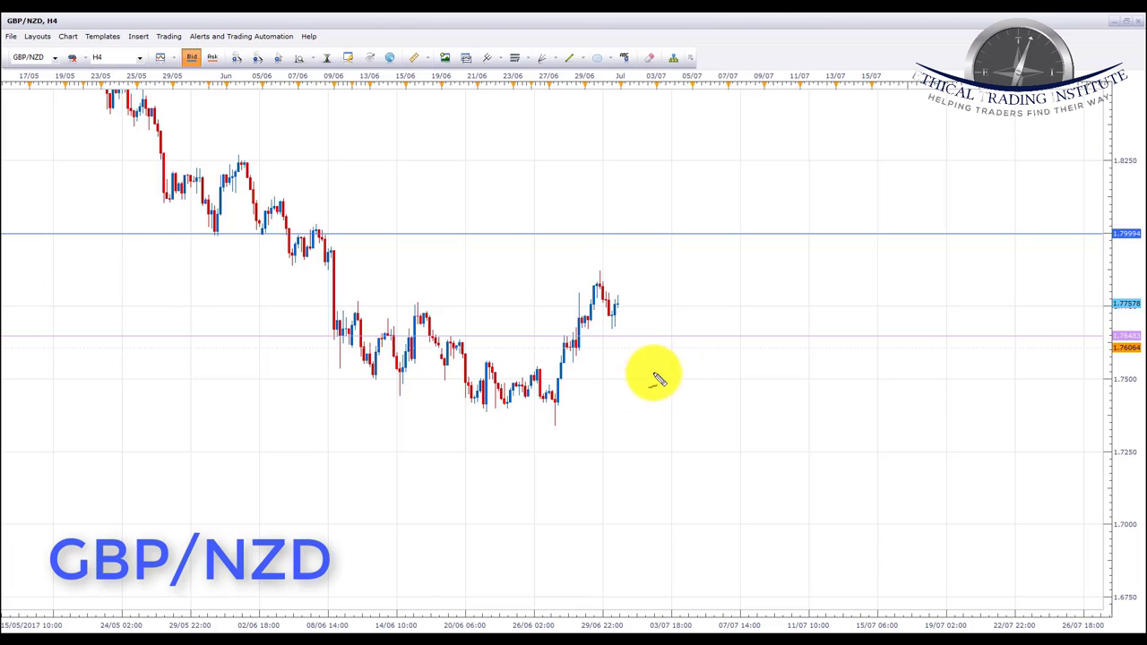
# Step: Highlight the 1.76483 level on the GBP/NZD H4 chart, sketch a short pullback to it, and clear the marks
pyautogui.click(1133, 345)
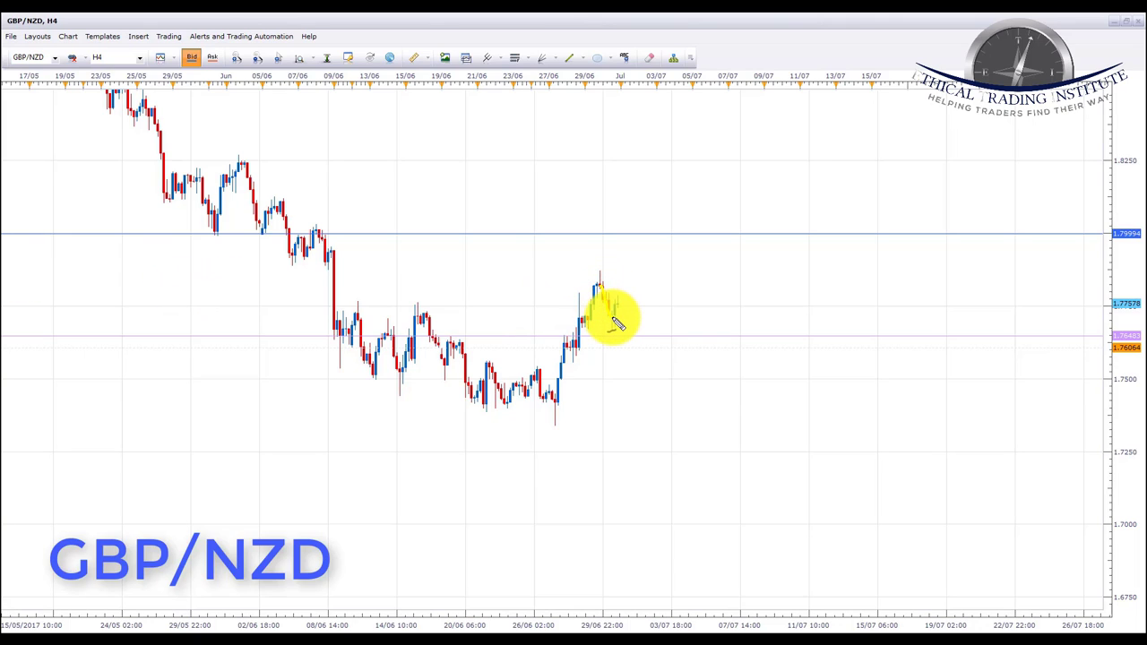
pyautogui.moveTo(591, 336); pyautogui.dragTo(630, 336)
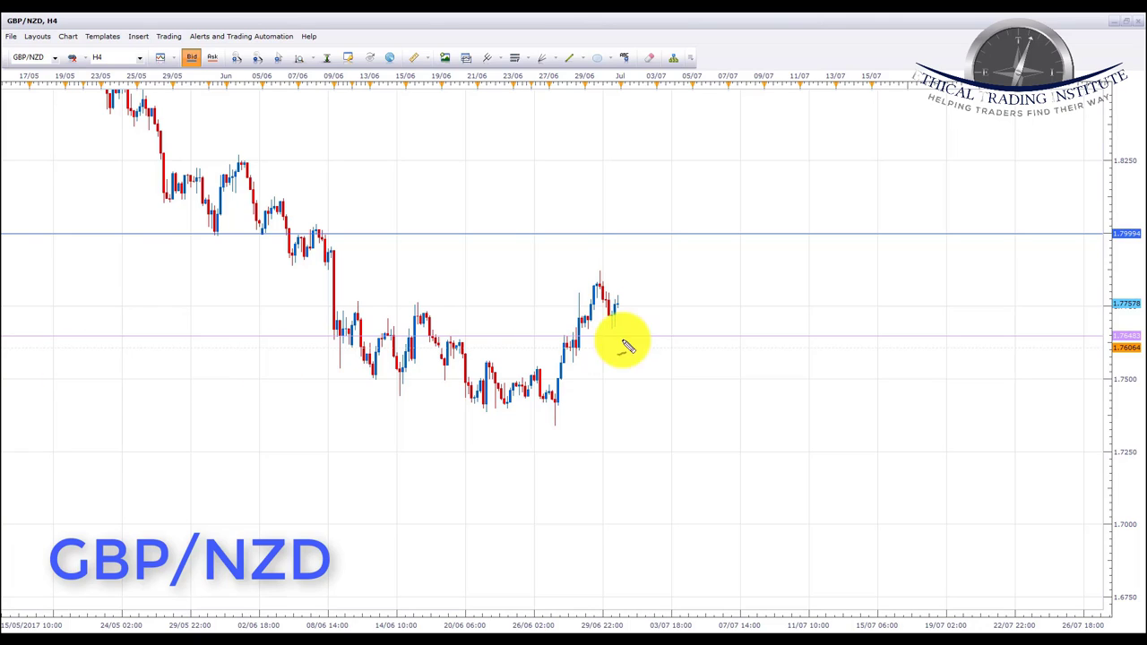
pyautogui.moveTo(626, 307); pyautogui.dragTo(642, 333)
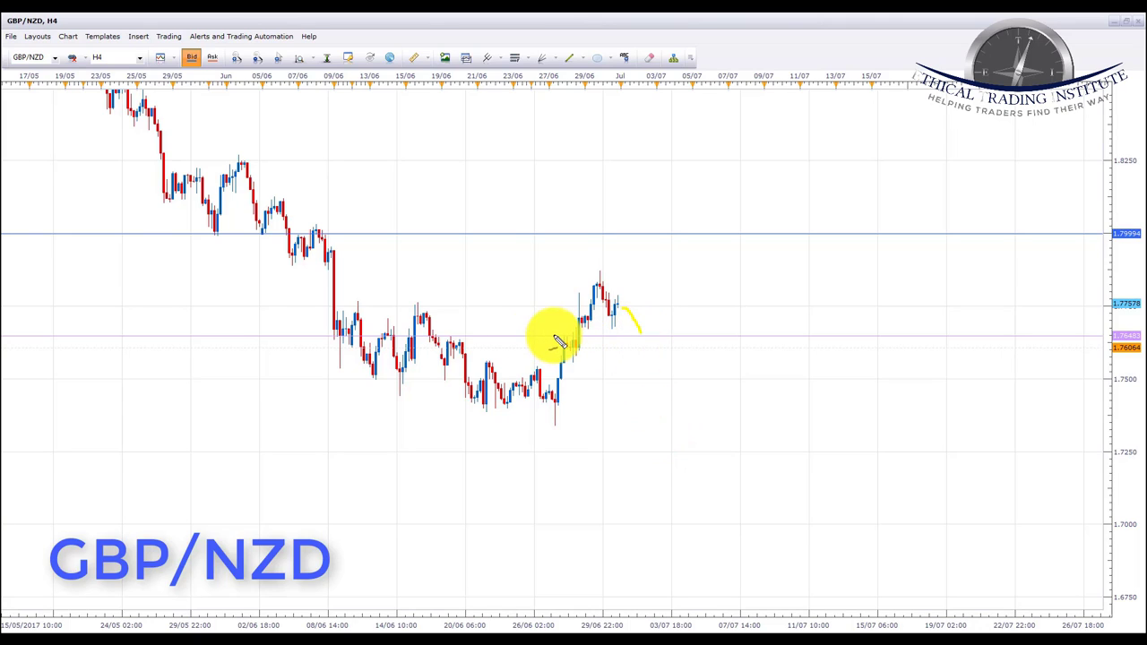
pyautogui.moveTo(553, 337); pyautogui.dragTo(631, 336)
pyautogui.press('Escape')
# Step: Circle the GBP/NZD area around 1.76483, project a rise to 1.79994 and highlight that target level
pyautogui.moveTo(650, 321)
pyautogui.mouseDown()
pyautogui.moveTo(619, 317)
pyautogui.moveTo(622, 337)
pyautogui.moveTo(658, 333)
pyautogui.moveTo(649, 316)
pyautogui.mouseUp()
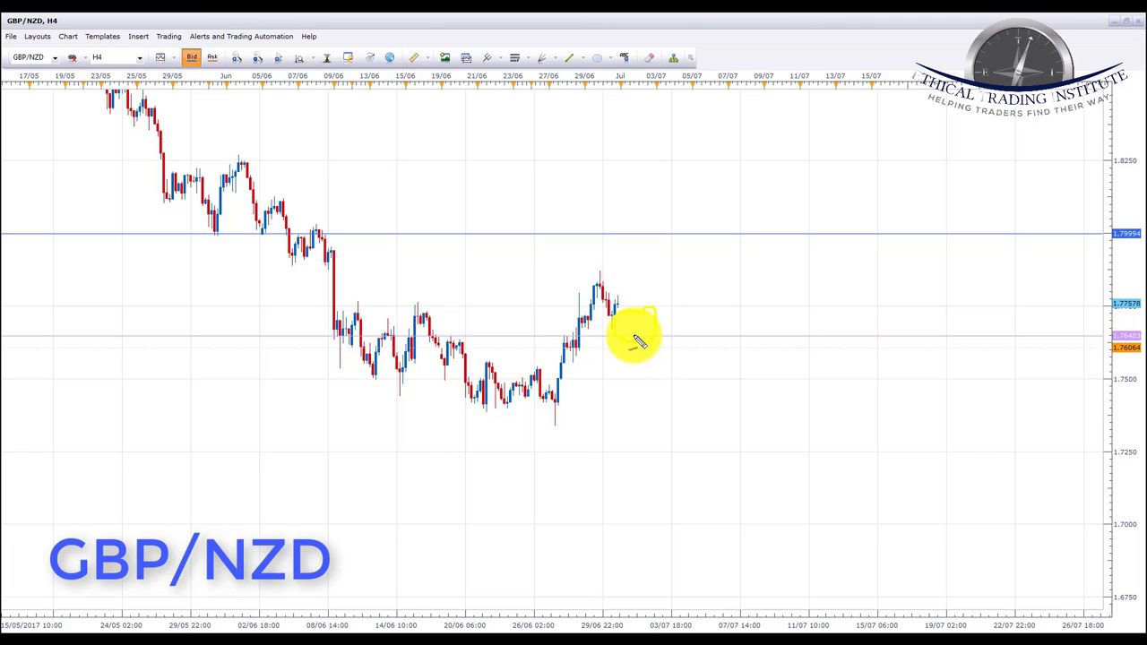
pyautogui.moveTo(636, 340); pyautogui.dragTo(675, 240)
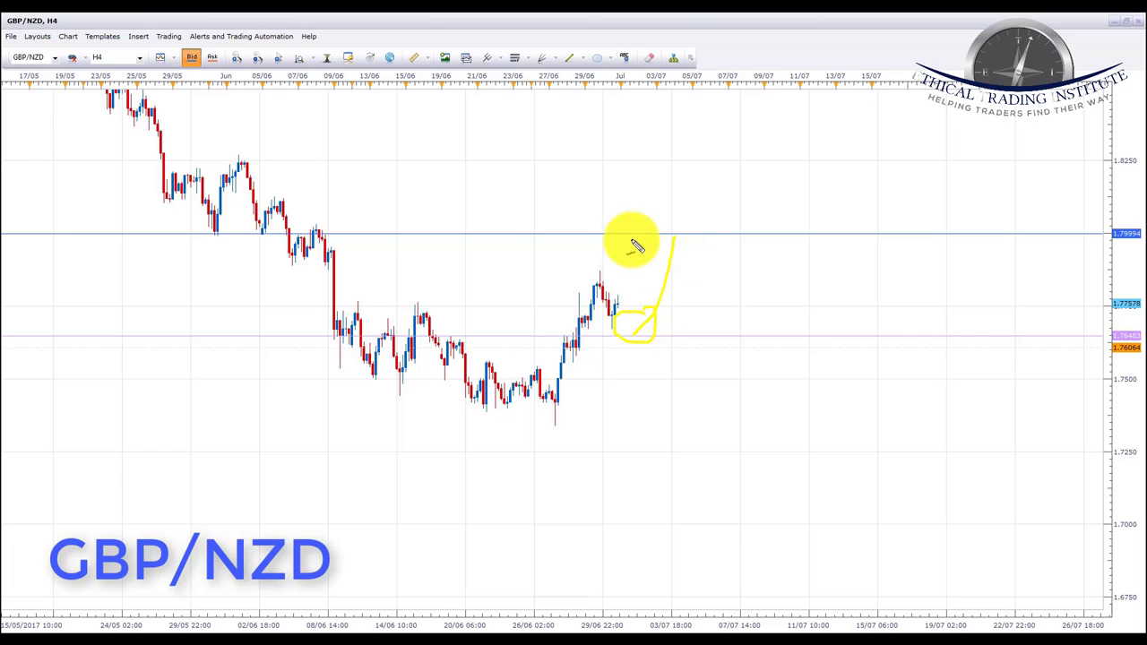
pyautogui.moveTo(637, 234); pyautogui.dragTo(708, 233)
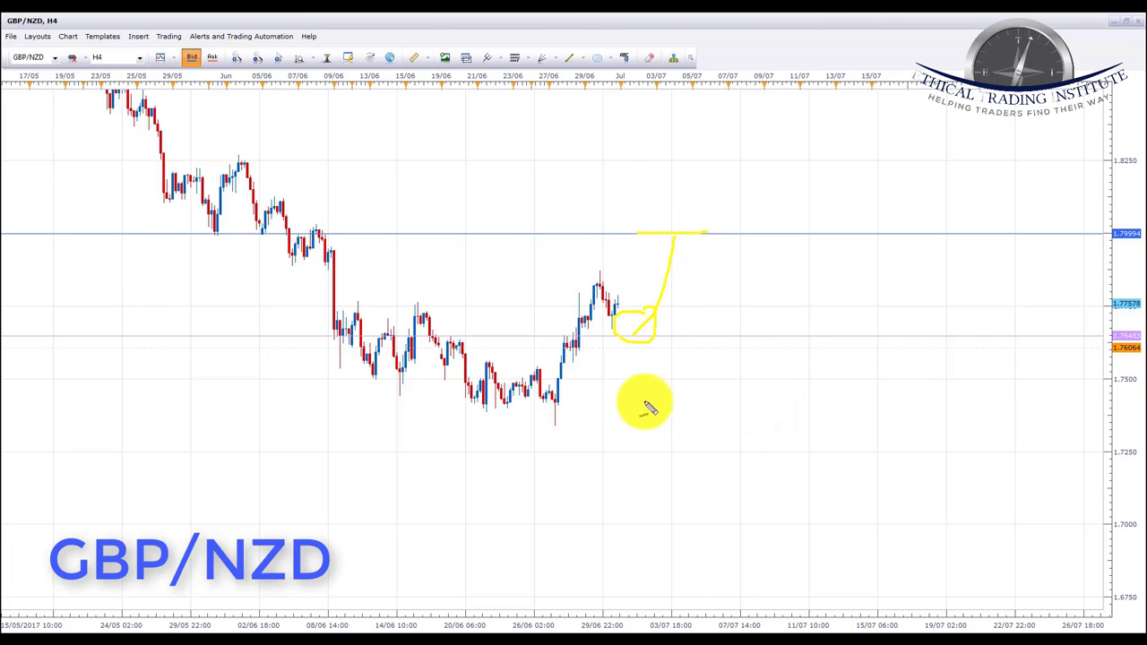
pyautogui.moveTo(653, 328)
pyautogui.mouseDown()
pyautogui.moveTo(647, 311)
pyautogui.moveTo(636, 332)
pyautogui.moveTo(655, 350)
pyautogui.moveTo(653, 315)
pyautogui.mouseUp()
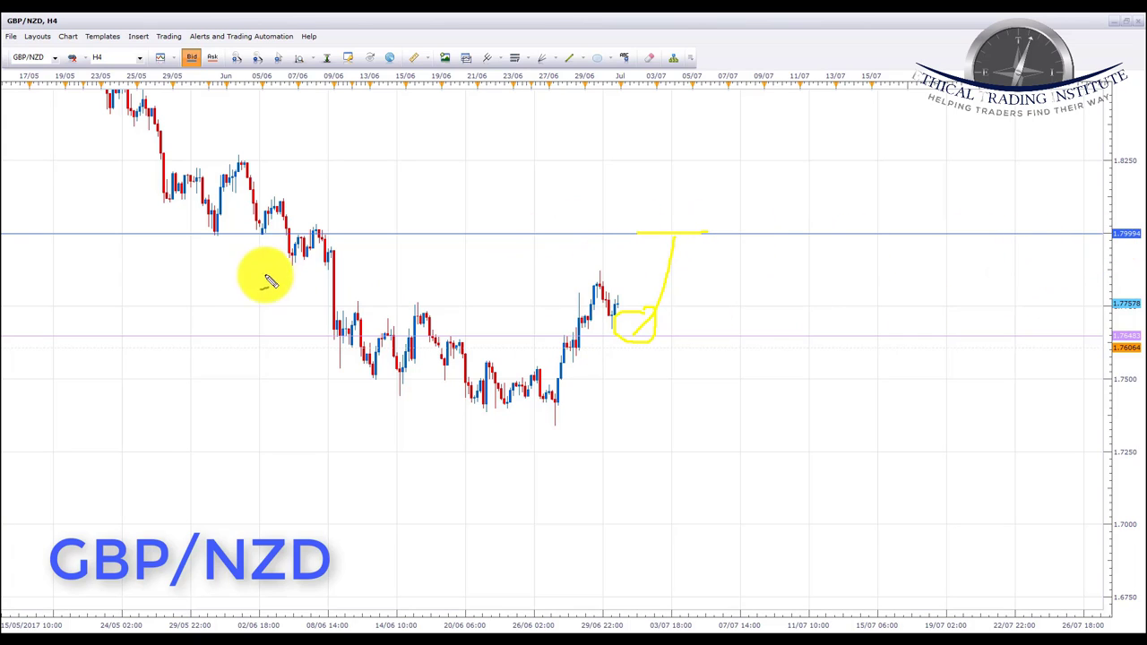
pyautogui.moveTo(265, 227); pyautogui.dragTo(264, 230)
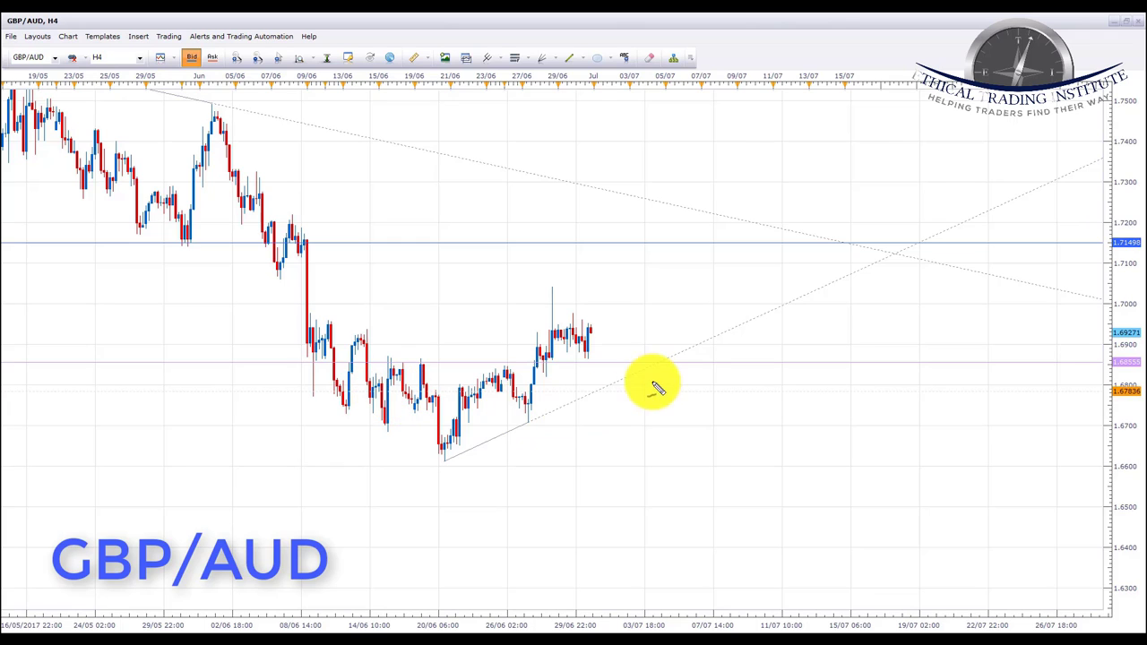
# Step: Highlight GBP/AUD support at the level near 1.6855, mark the area above it, and project a rise to the 1.71498 target
pyautogui.moveTo(539, 363); pyautogui.dragTo(629, 363)
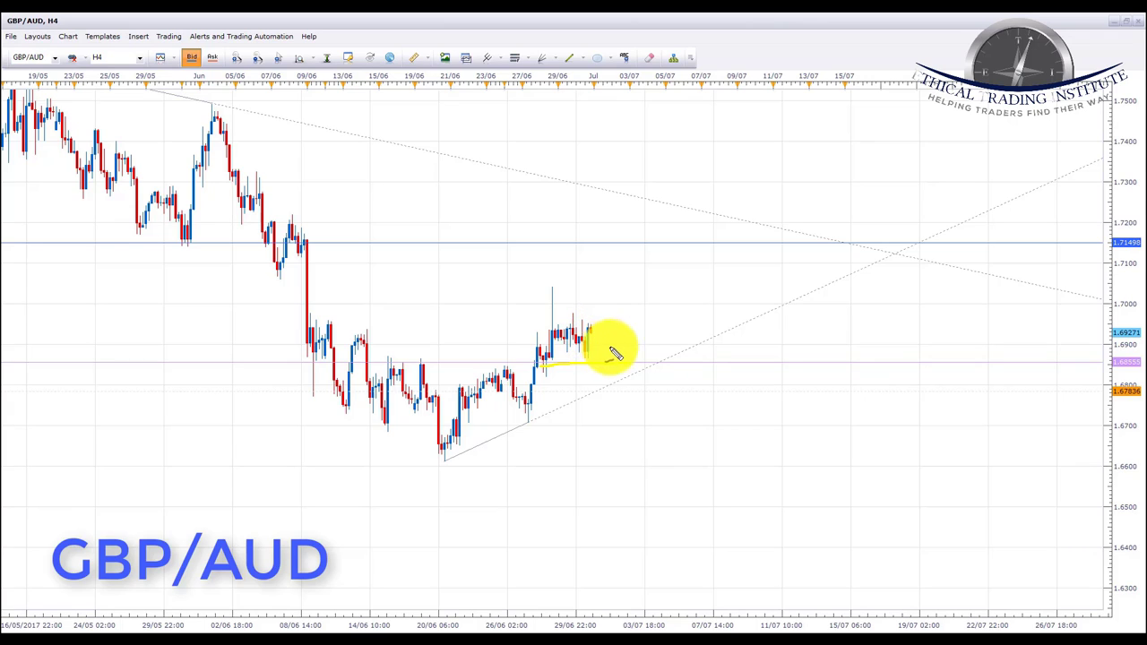
pyautogui.moveTo(592, 342); pyautogui.dragTo(615, 343)
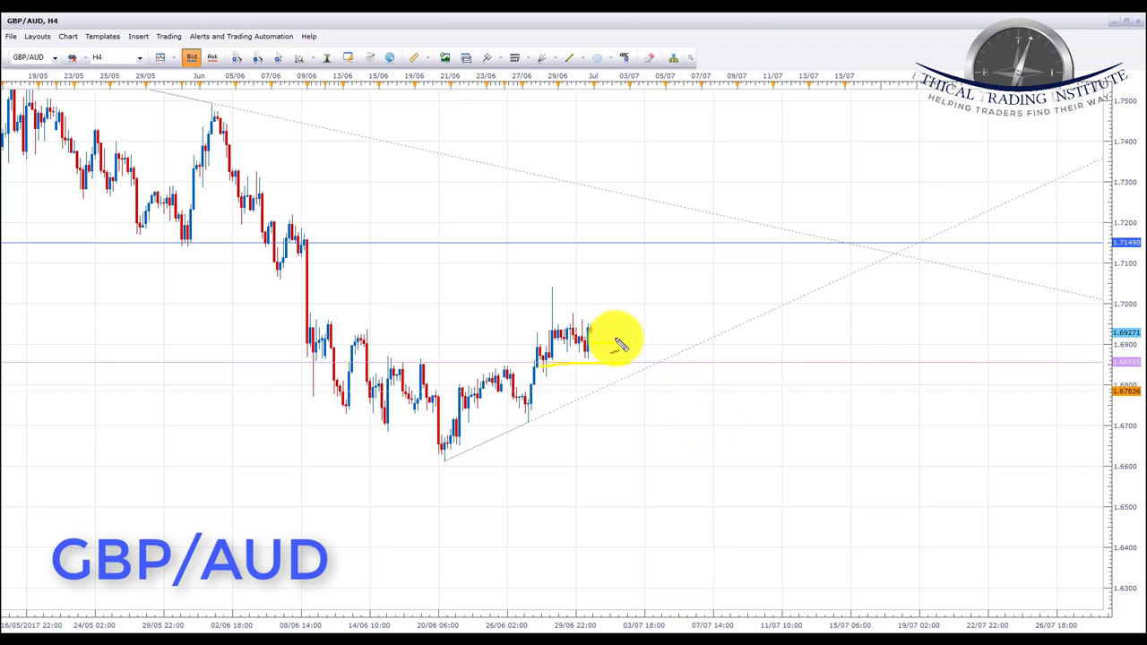
pyautogui.moveTo(612, 343)
pyautogui.mouseDown()
pyautogui.moveTo(636, 307)
pyautogui.moveTo(645, 255)
pyautogui.mouseUp()
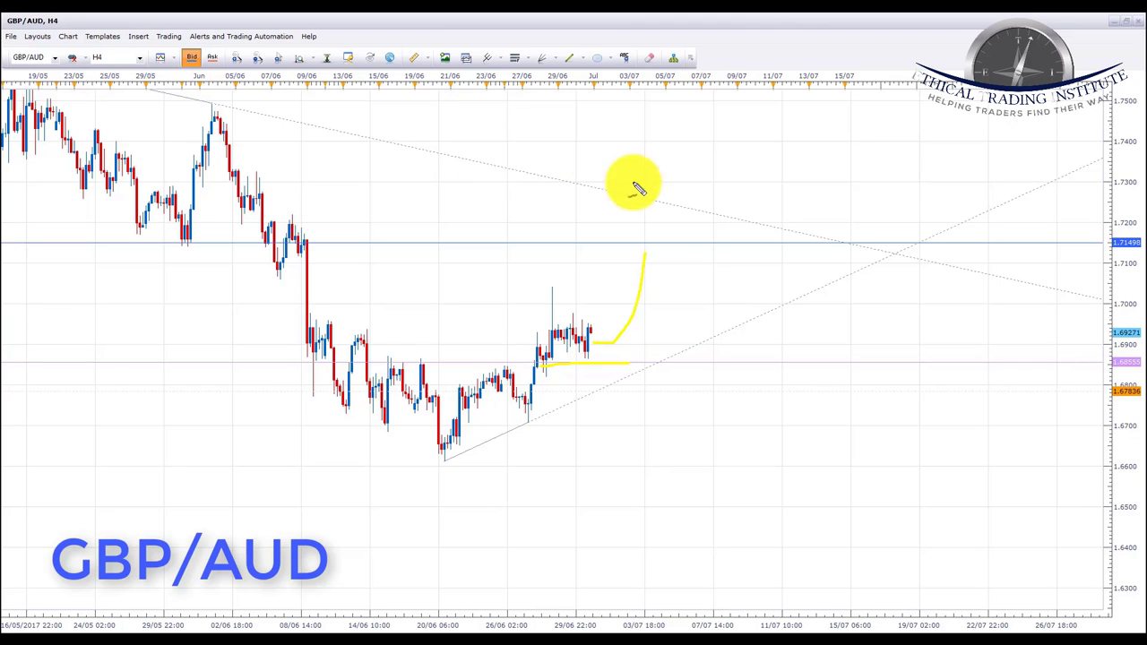
pyautogui.moveTo(591, 243); pyautogui.dragTo(692, 243)
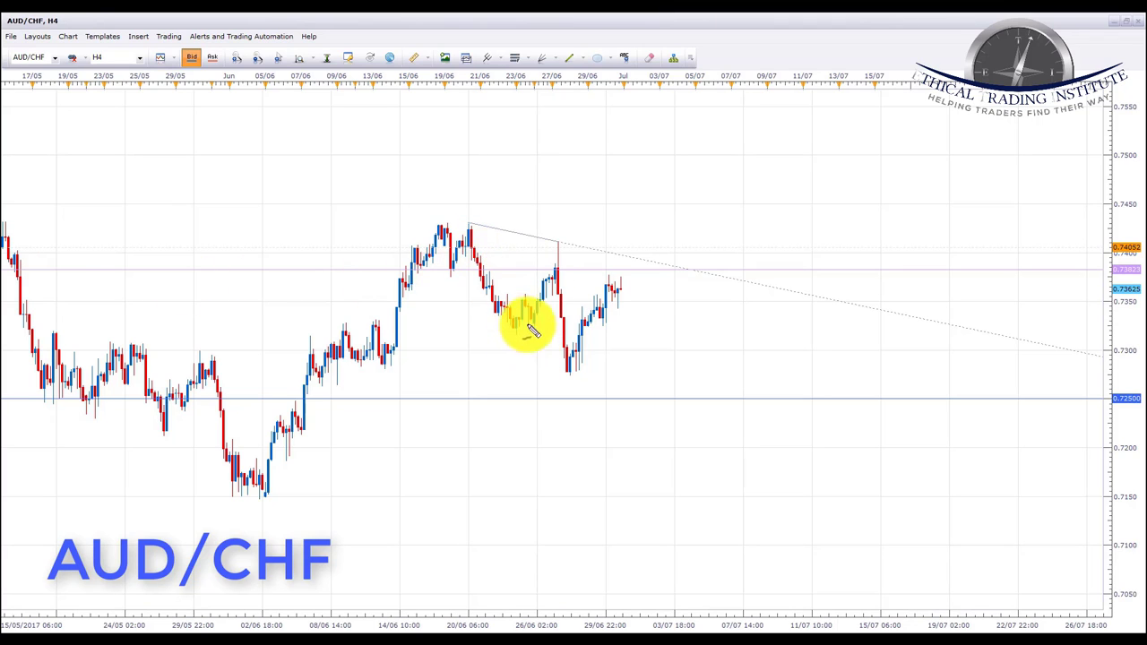
# Step: Trace the recent AUD/CHF swings and circle the mid- and late-June reactions around the level near 0.7382, clearing the marks
pyautogui.moveTo(520, 333)
pyautogui.mouseDown()
pyautogui.moveTo(546, 249)
pyautogui.moveTo(568, 350)
pyautogui.moveTo(618, 285)
pyautogui.mouseUp()
pyautogui.press('e')
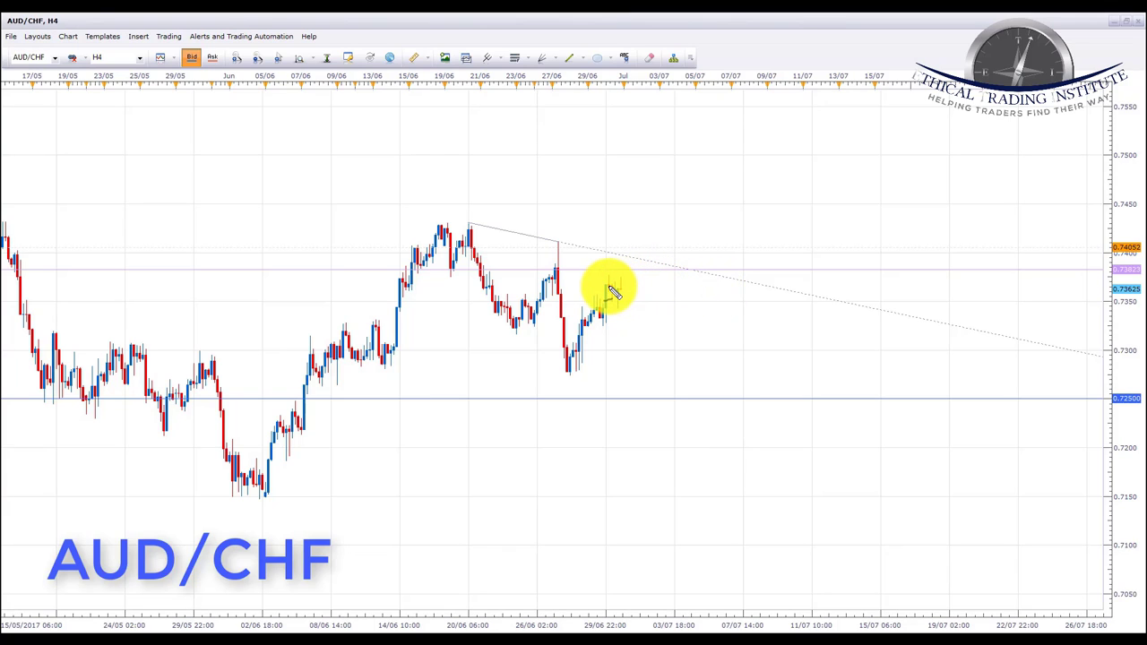
pyautogui.click(452, 269)
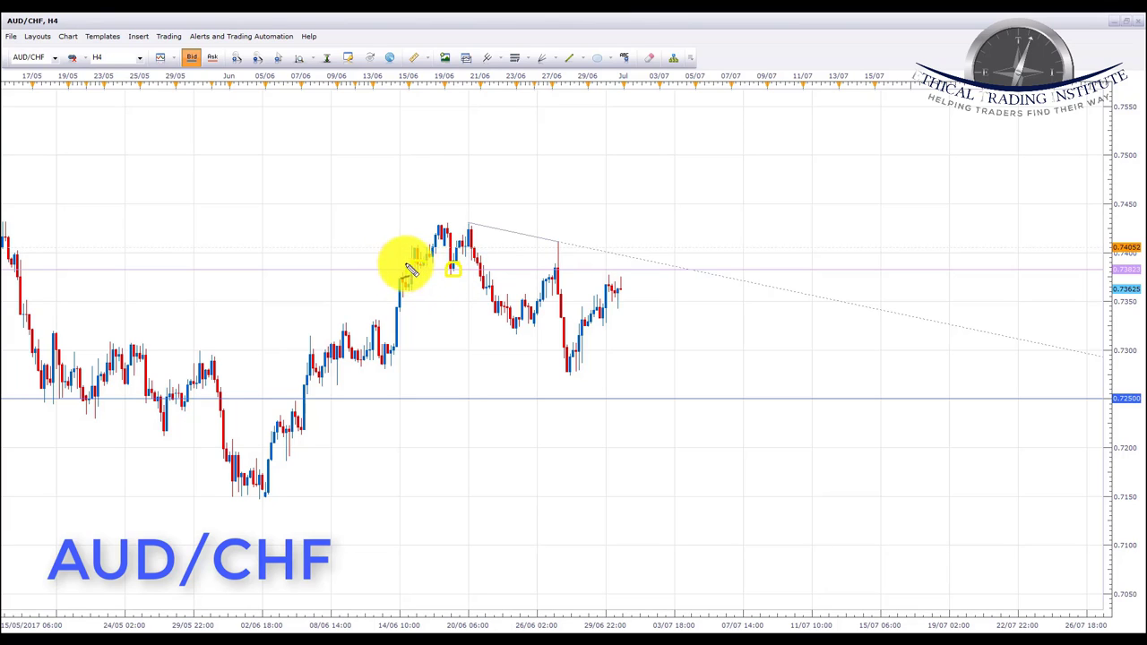
pyautogui.click(401, 265)
pyautogui.moveTo(572, 261)
pyautogui.mouseDown()
pyautogui.moveTo(559, 269)
pyautogui.moveTo(570, 259)
pyautogui.mouseUp()
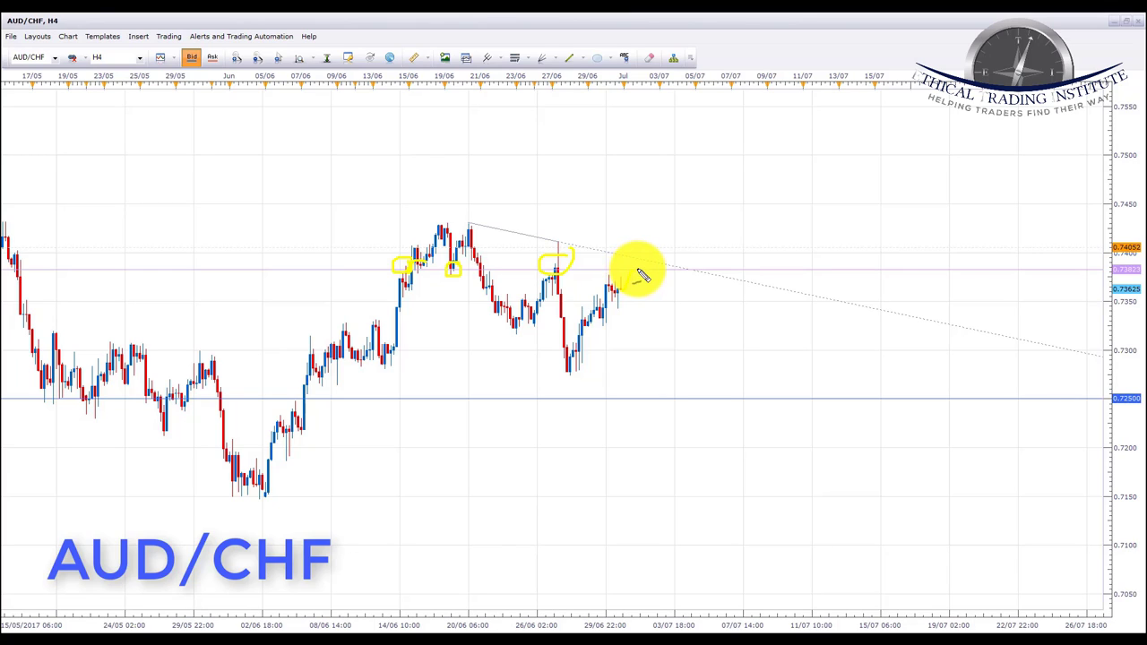
pyautogui.press('Escape')
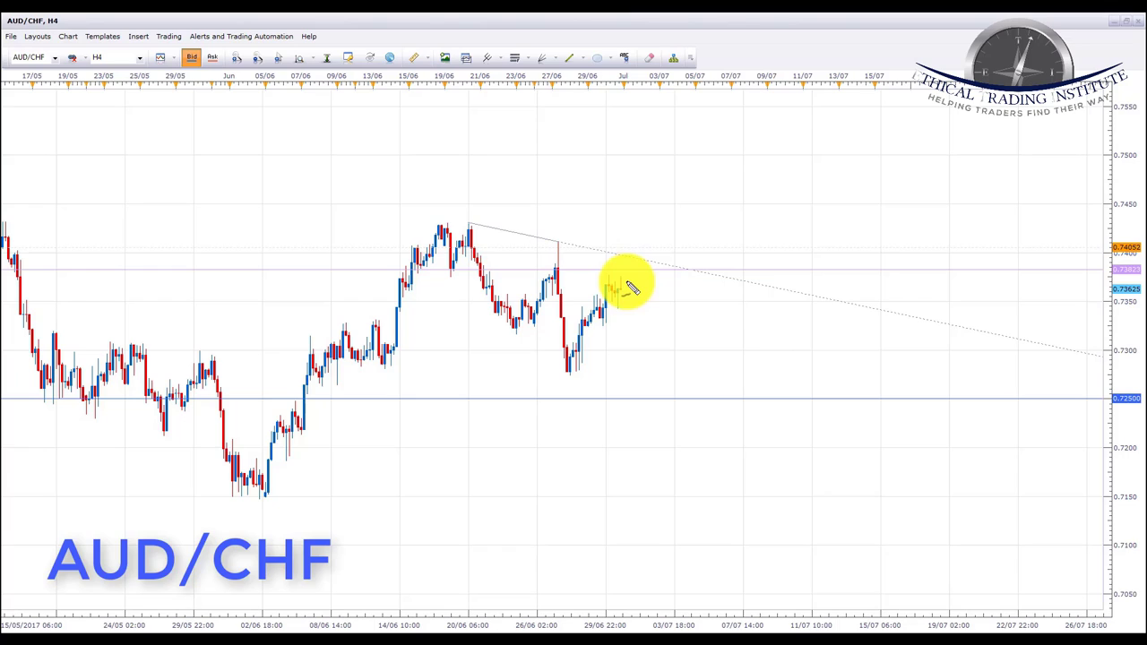
# Step: Circle the AUD/CHF area between the current price and the level near 0.7382, and project a drop to the 0.72500 target
pyautogui.moveTo(626, 283); pyautogui.dragTo(688, 395)
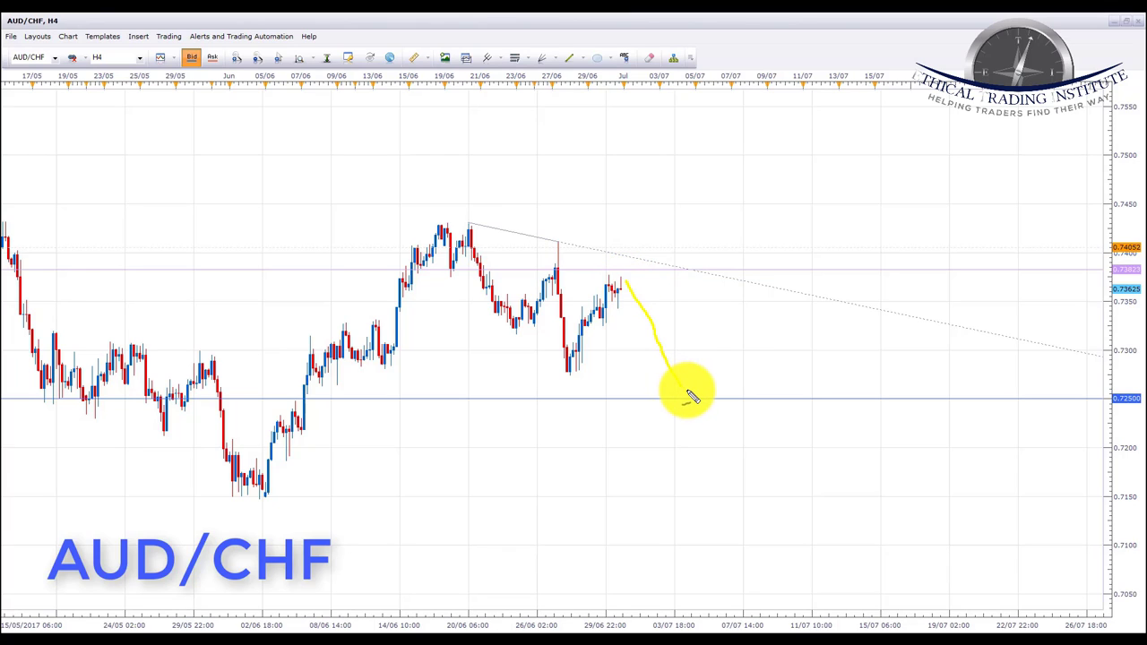
pyautogui.moveTo(663, 401); pyautogui.dragTo(720, 400)
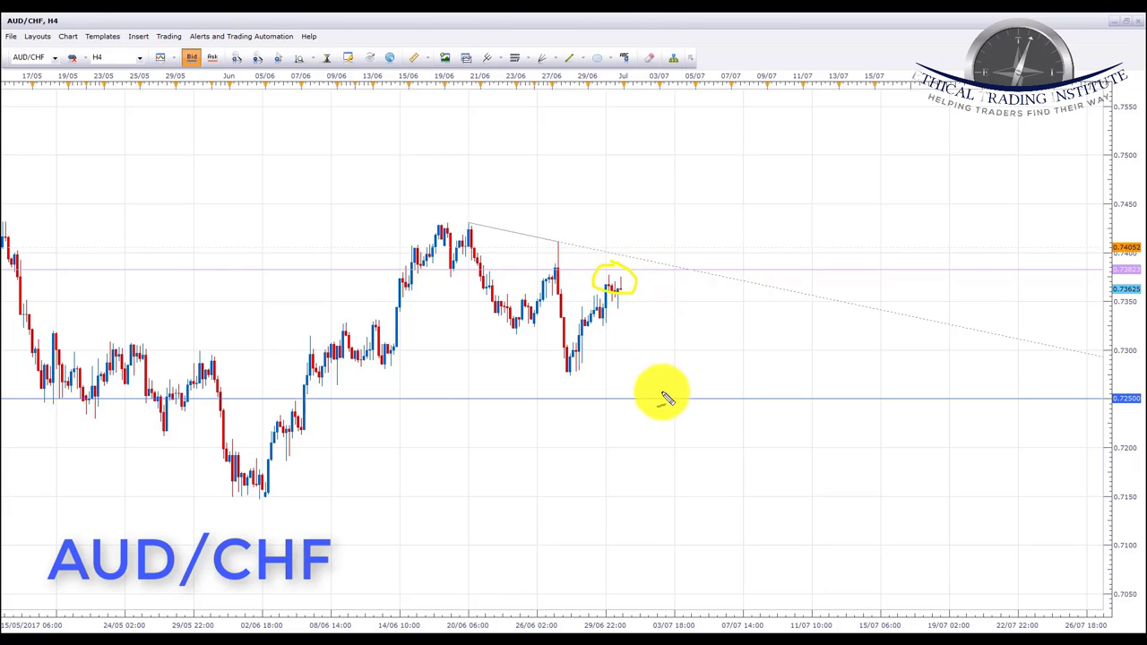
pyautogui.moveTo(625, 298); pyautogui.dragTo(669, 395)
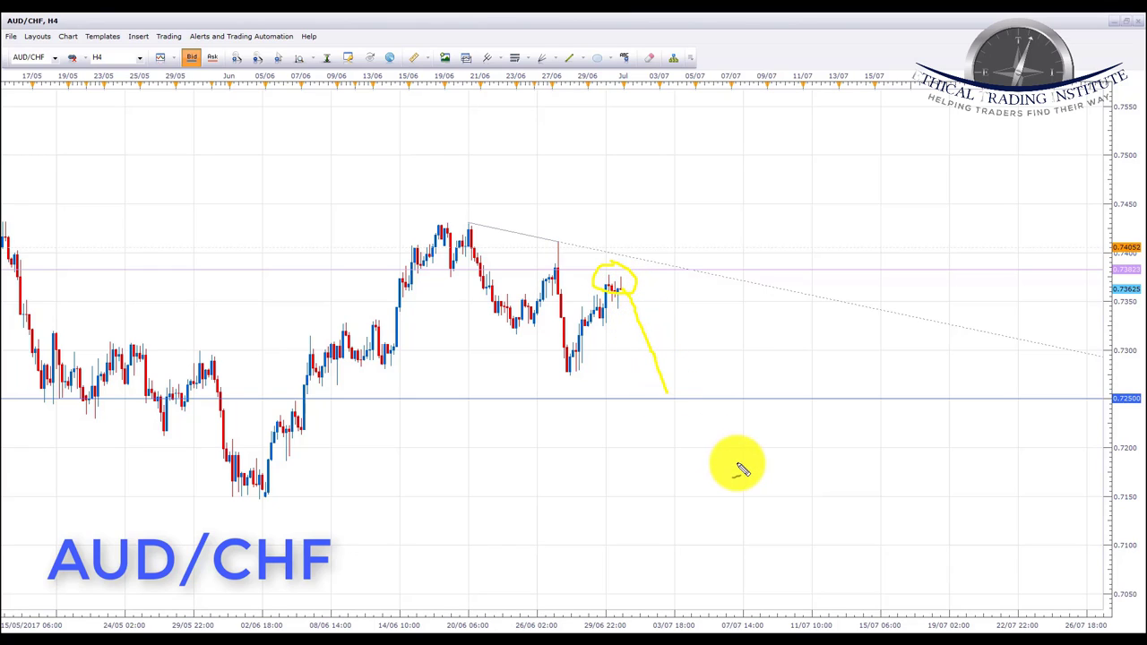
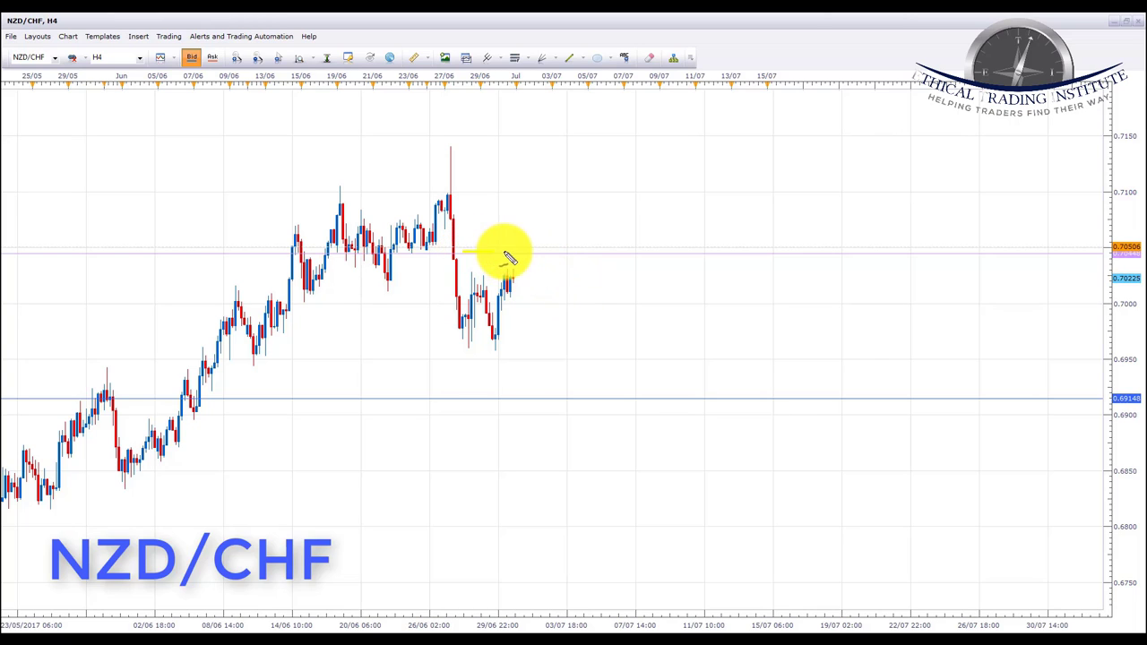
# Step: Highlight the horizontal level just above the current price on the NZD/CHF H4 chart, and clear the highlight
pyautogui.moveTo(508, 258); pyautogui.dragTo(561, 254)
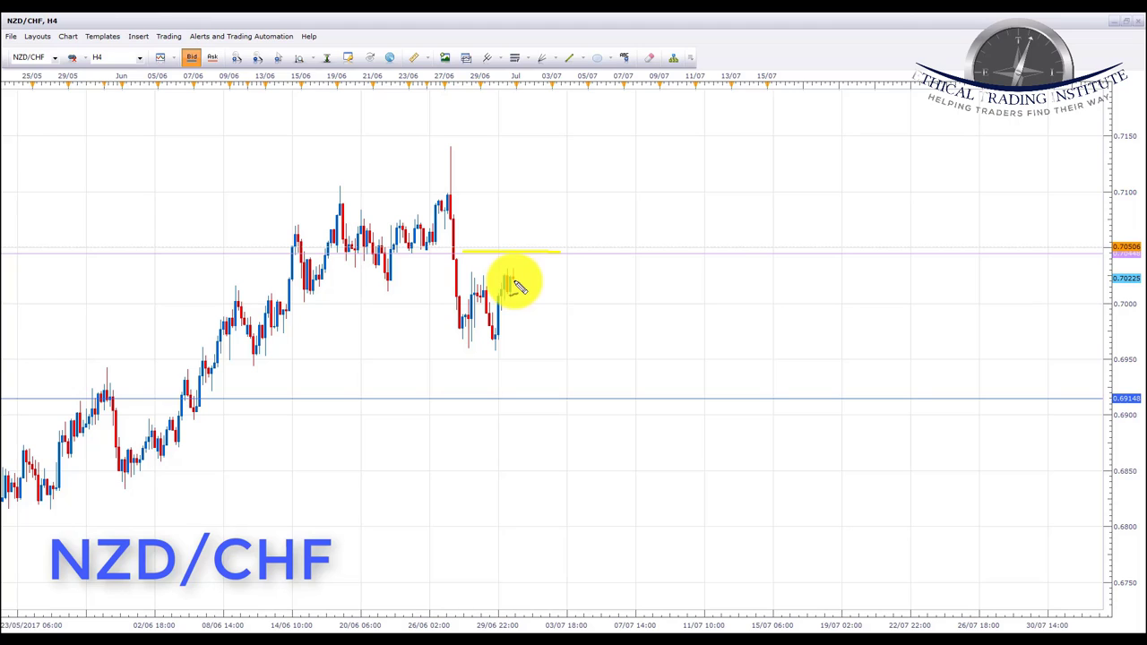
pyautogui.press('Delete')
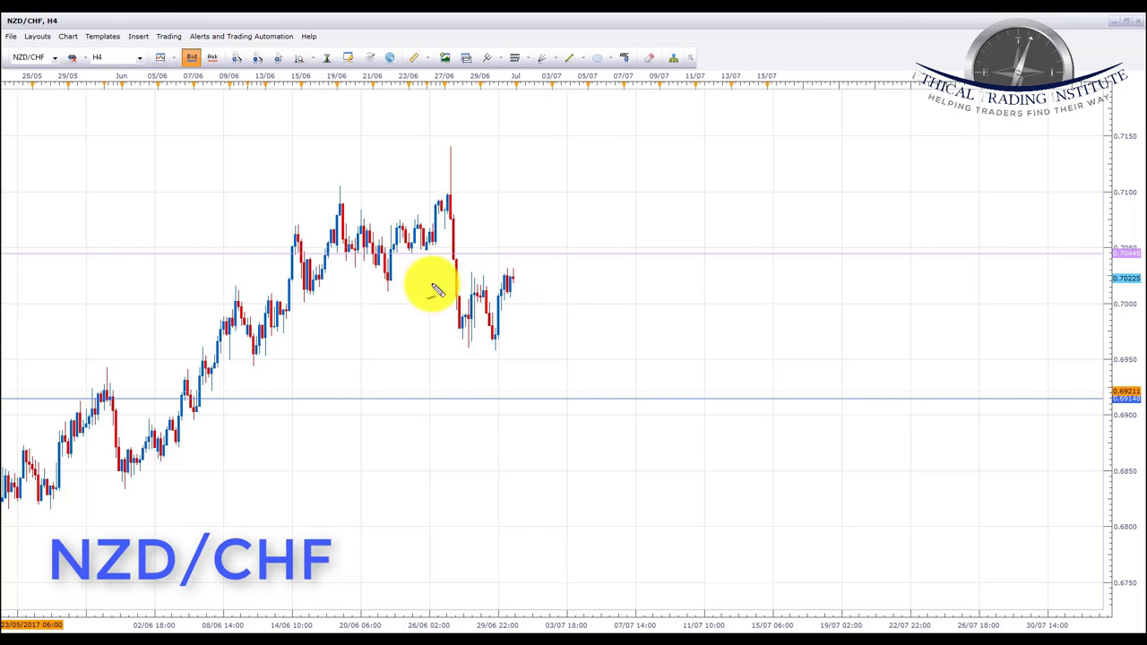